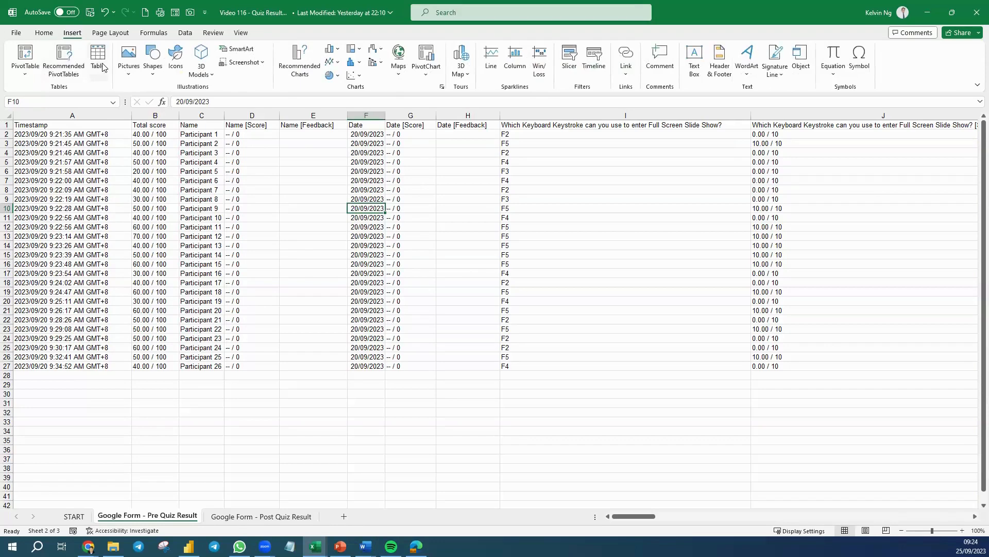
Step: Convert the pre-quiz result data into a table and set its table style to None
left_click(102, 65)
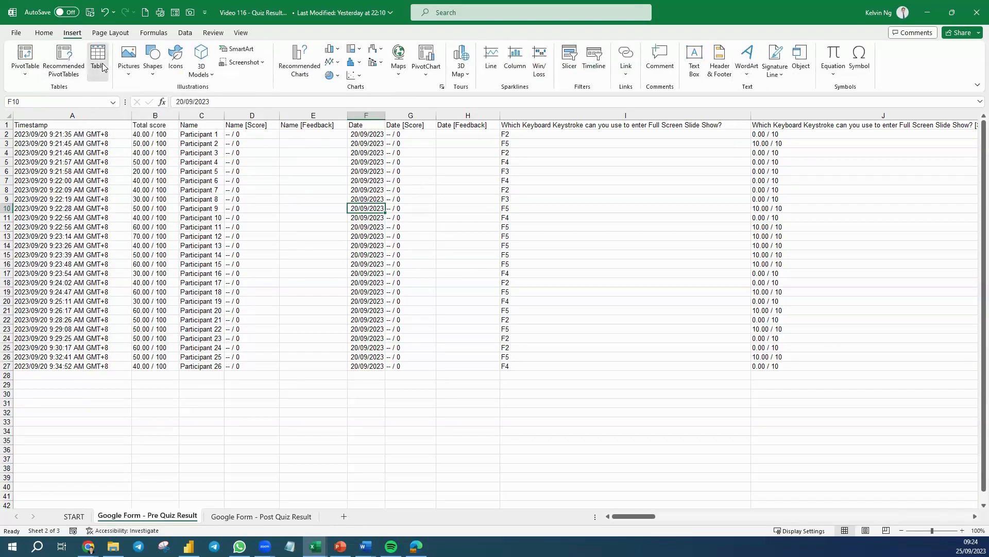
left_click(285, 261)
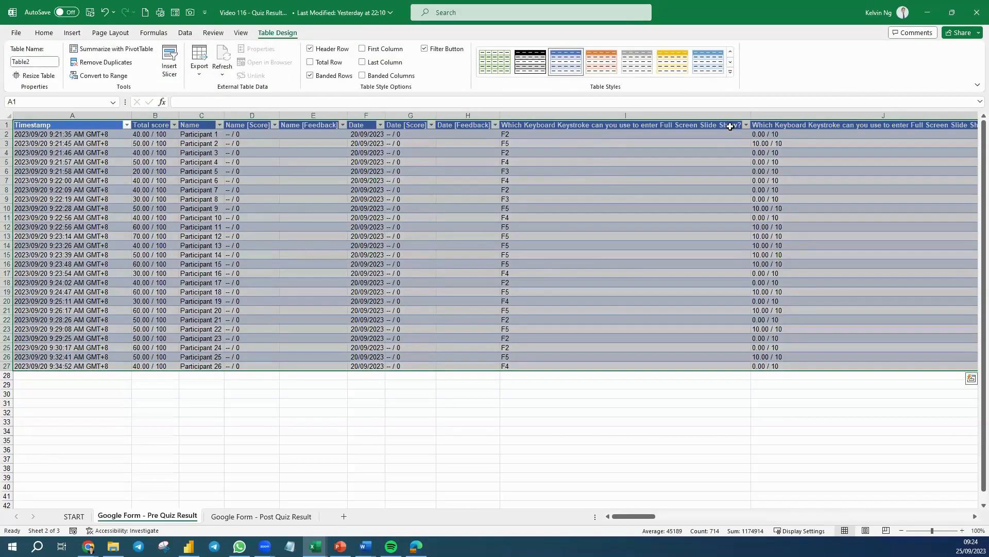
left_click(731, 74)
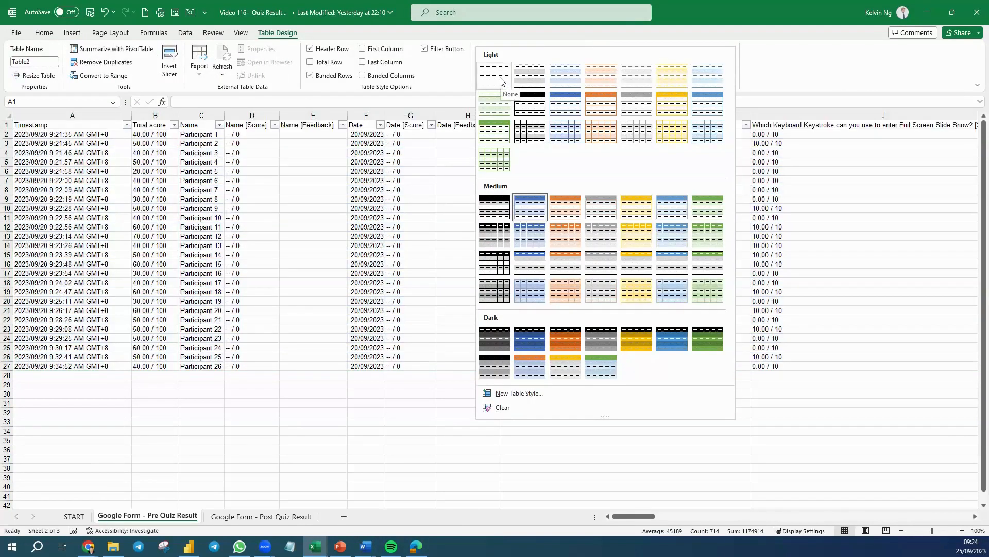
left_click(500, 81)
left_click(324, 269)
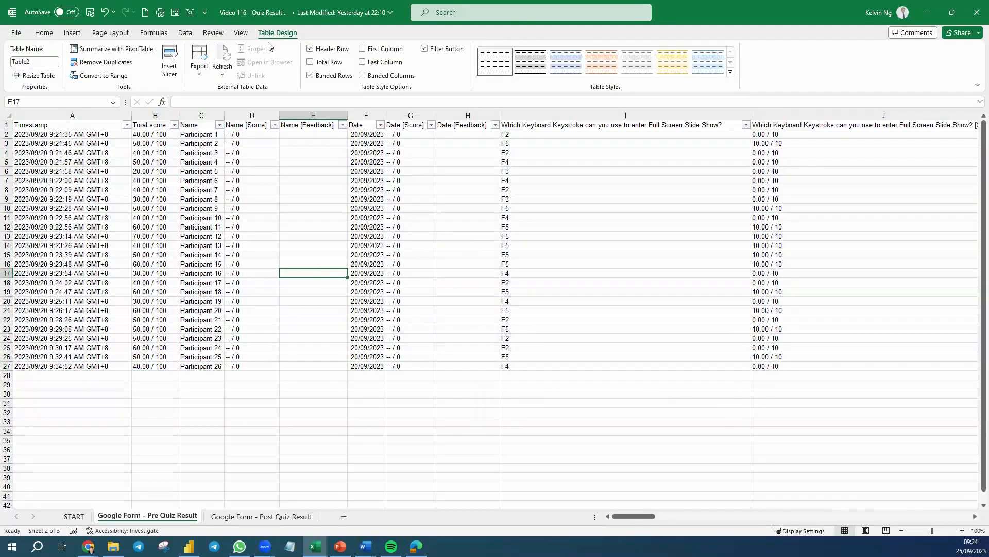
Step: Load the pre-quiz table into the Power Query Editor and maximize the editor window
left_click(185, 32)
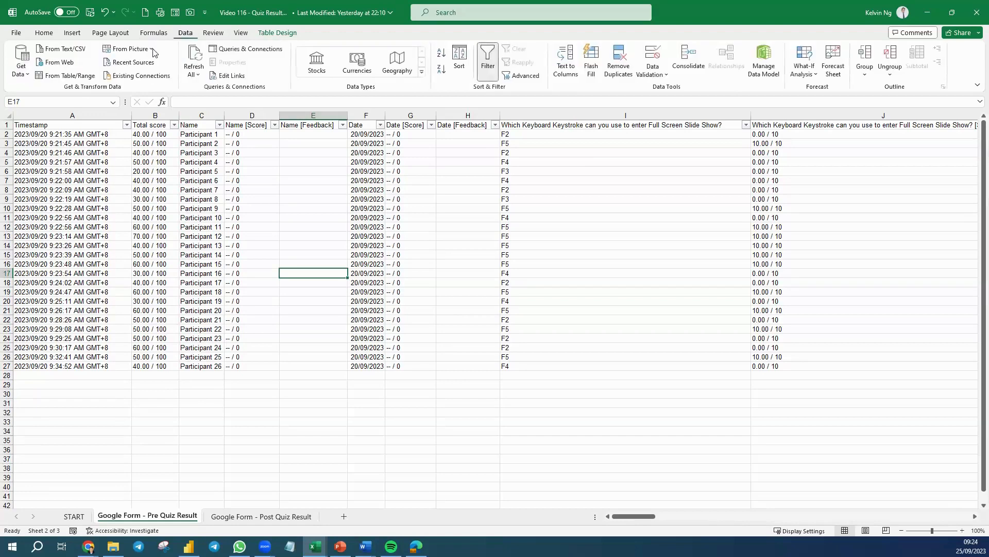
left_click(64, 76)
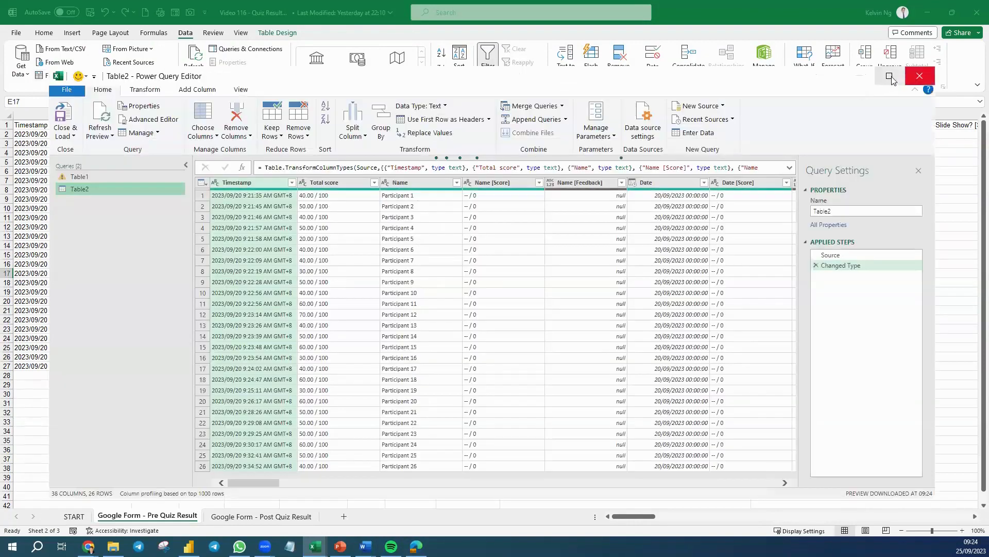
left_click(888, 76)
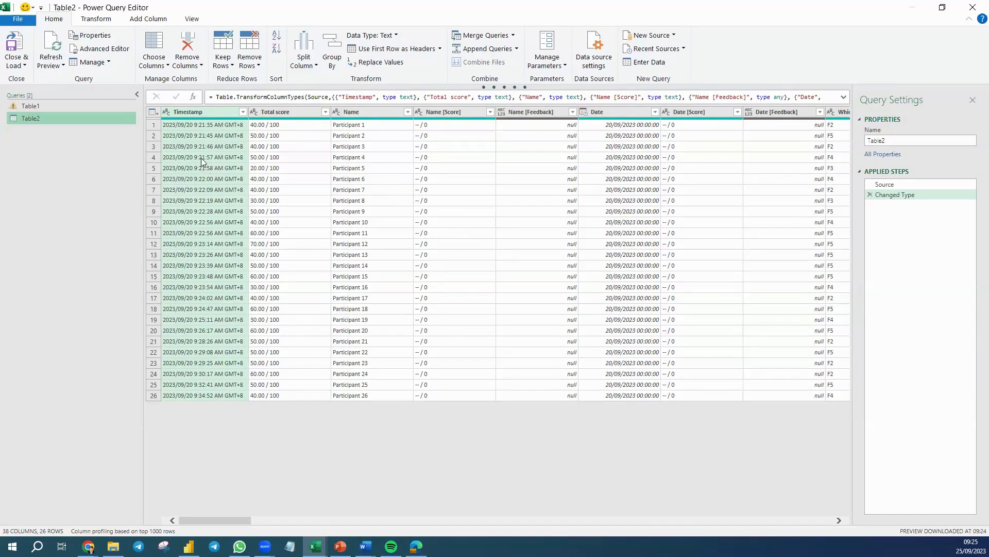
Step: Start choosing columns to keep, excluding Timestamp, Total score, and the [Score] and [Feedback] columns of Name and Date
left_click(157, 48)
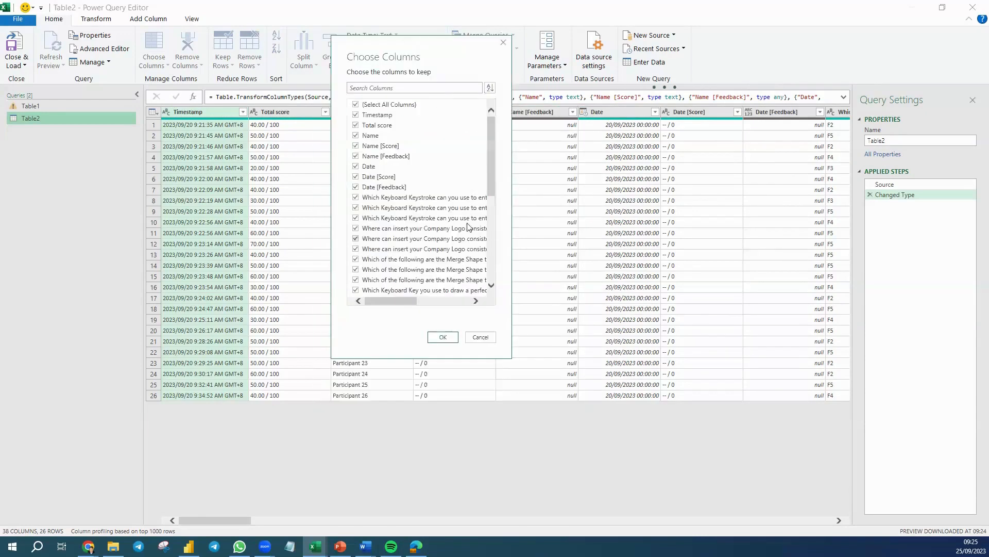
left_click(356, 115)
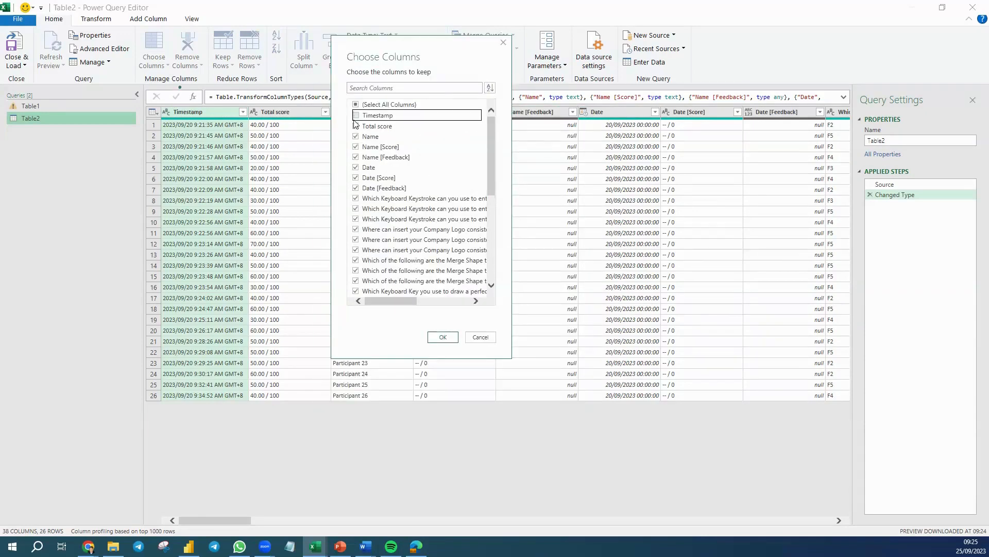
left_click(355, 125)
left_click(356, 157)
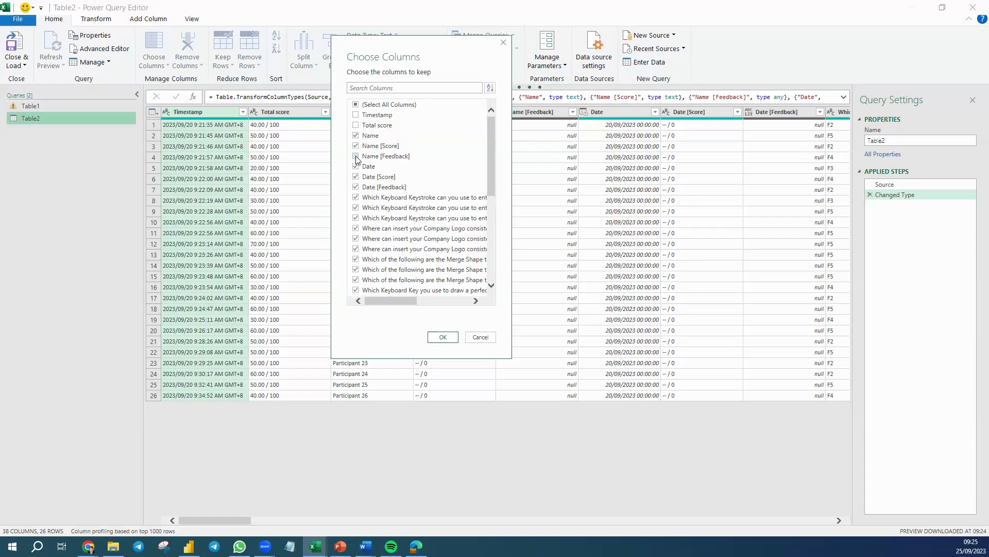
left_click(356, 147)
left_click(355, 178)
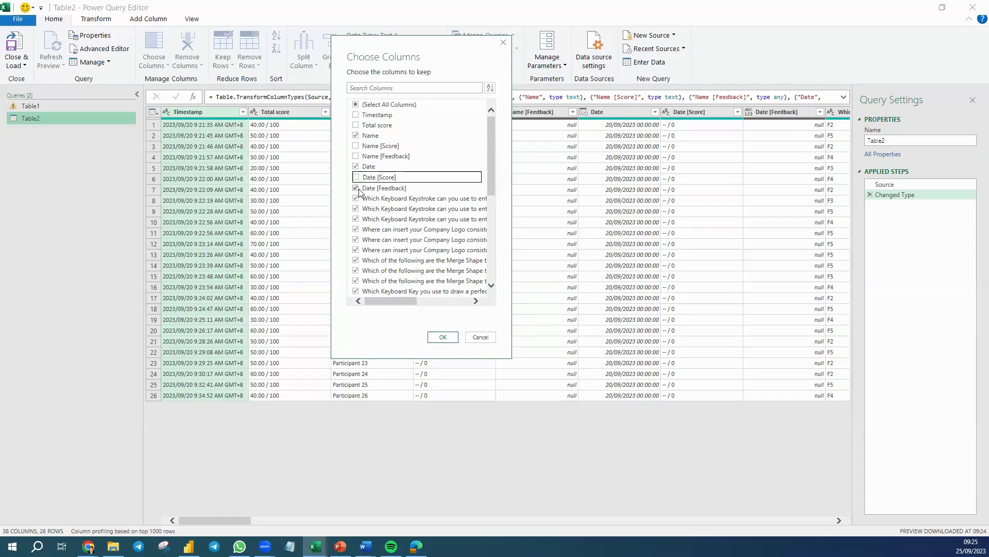
left_click(356, 188)
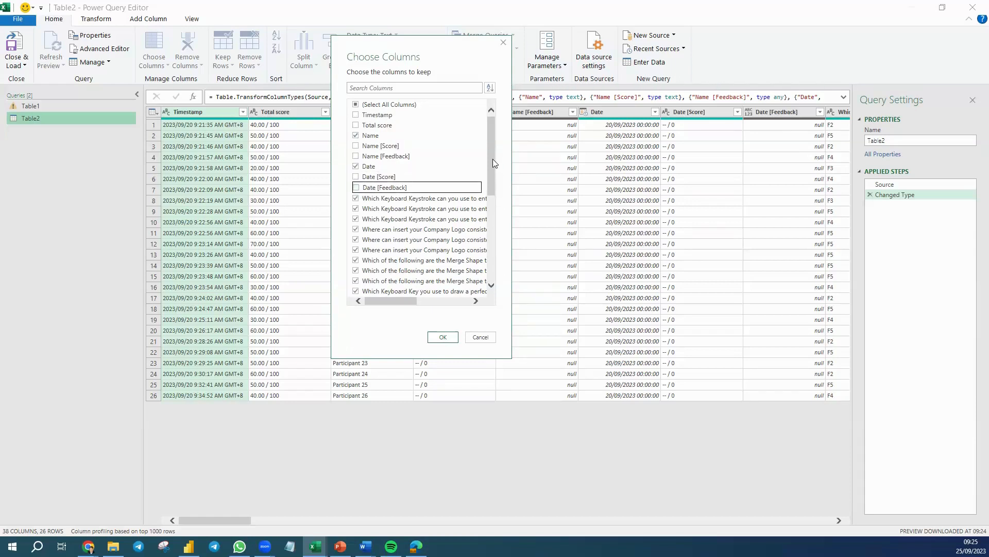
Step: Exclude the [Feedback] columns of the first six questions, from the full-screen keystroke question through the animation repeat question
scroll(484, 180, "down", 3)
left_click_drag(483, 191, 482, 189)
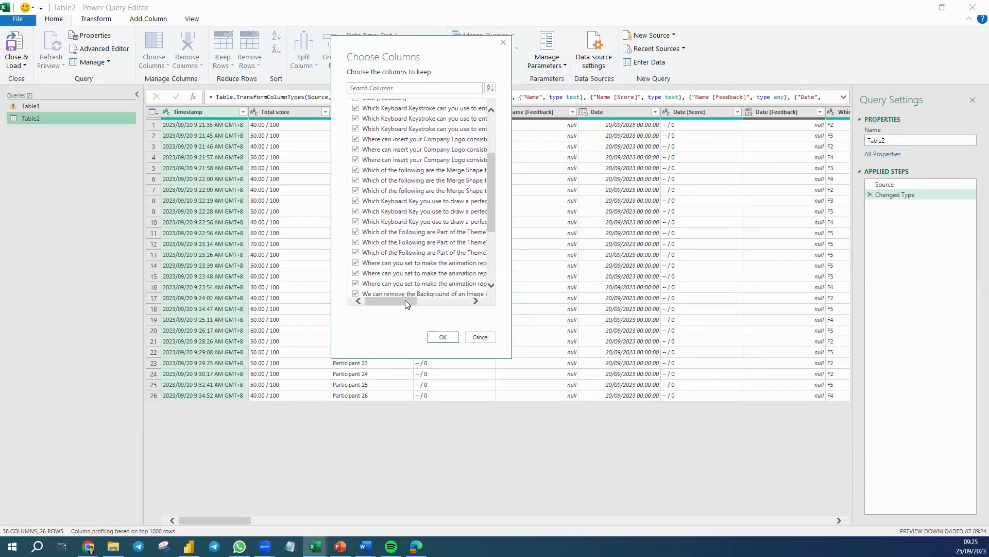
left_click_drag(405, 300, 458, 300)
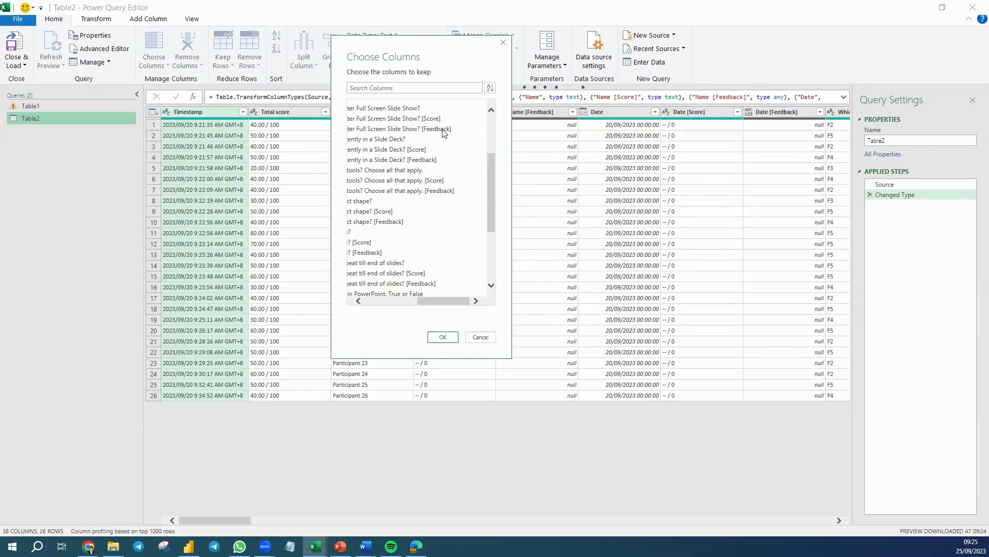
scroll(490, 206, "up", 3)
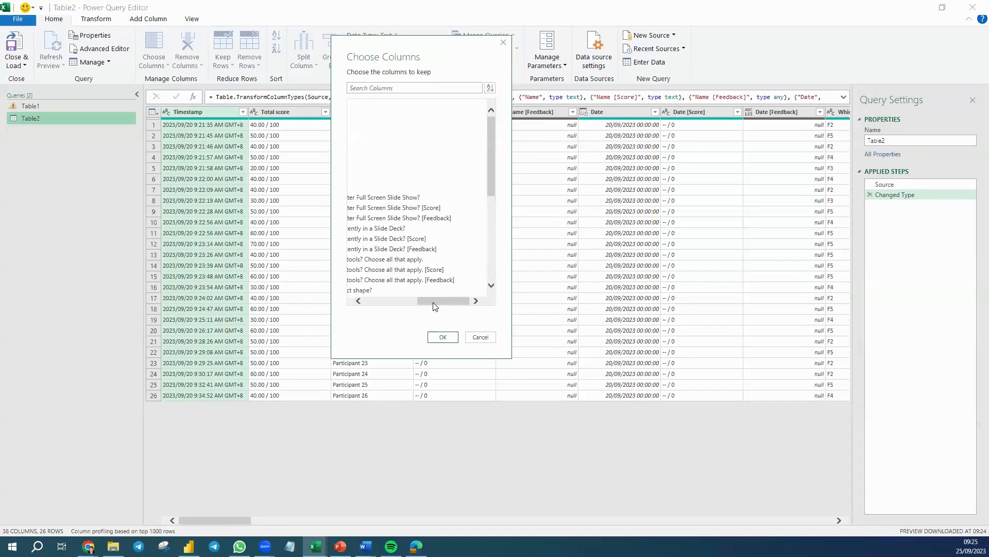
left_click_drag(434, 303, 382, 303)
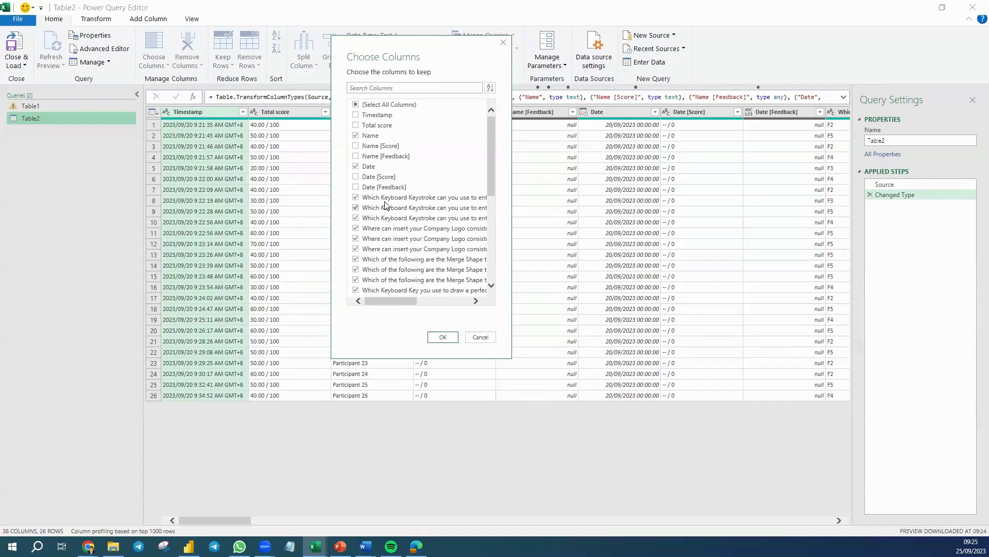
left_click(356, 218)
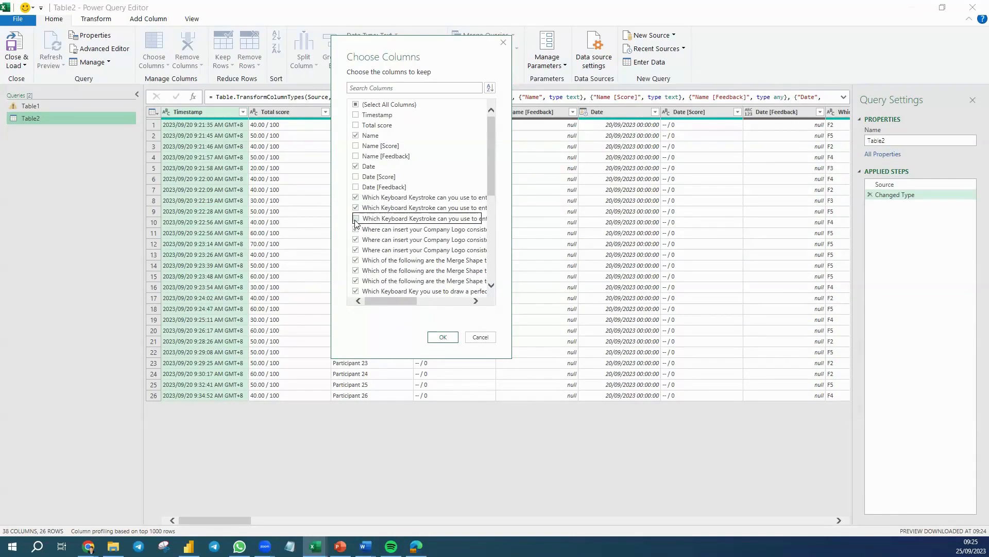
left_click(356, 250)
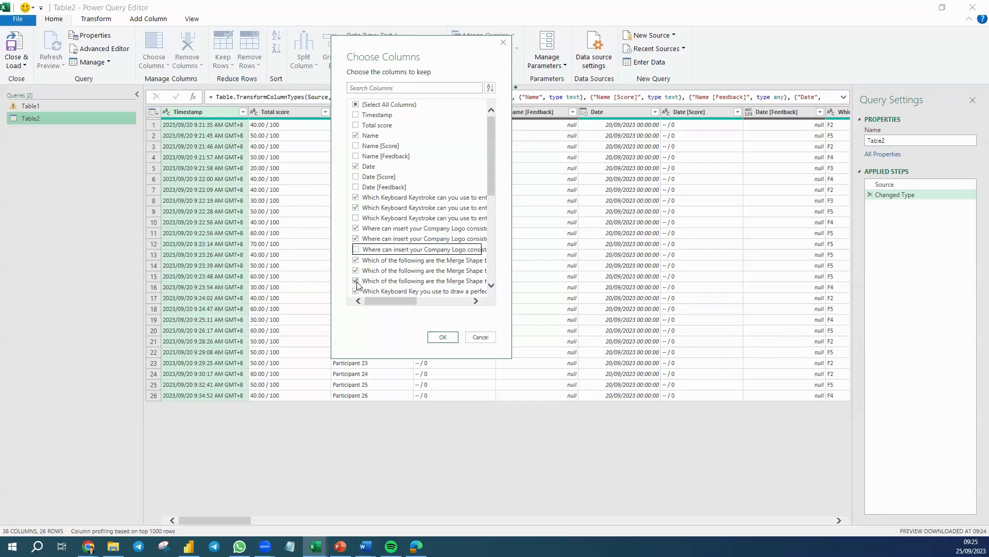
scroll(359, 284, "down", 3)
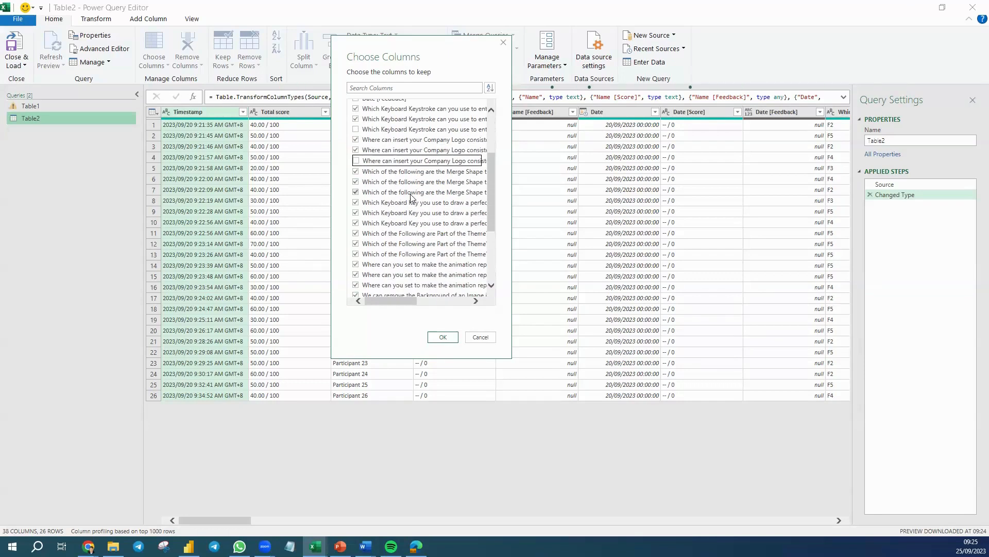
left_click(356, 193)
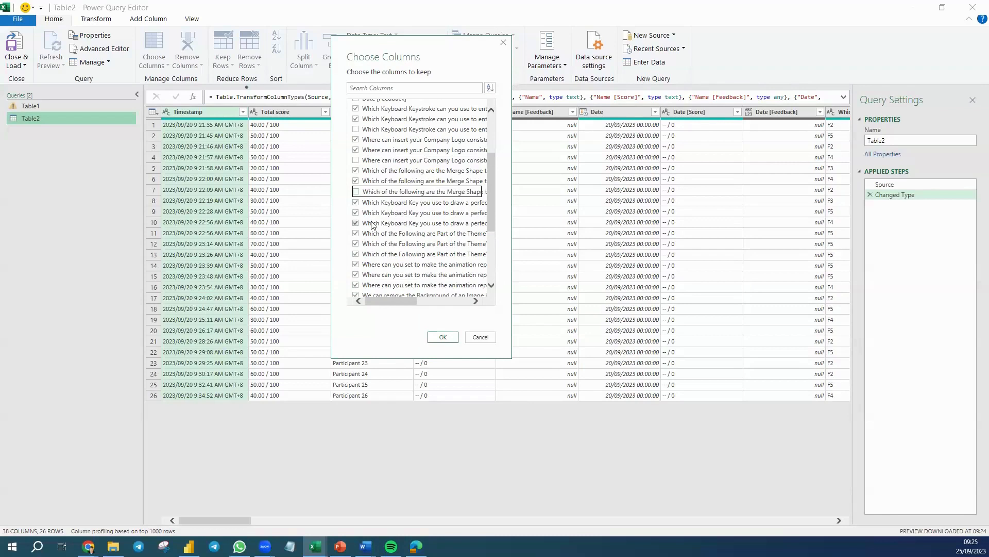
left_click(355, 224)
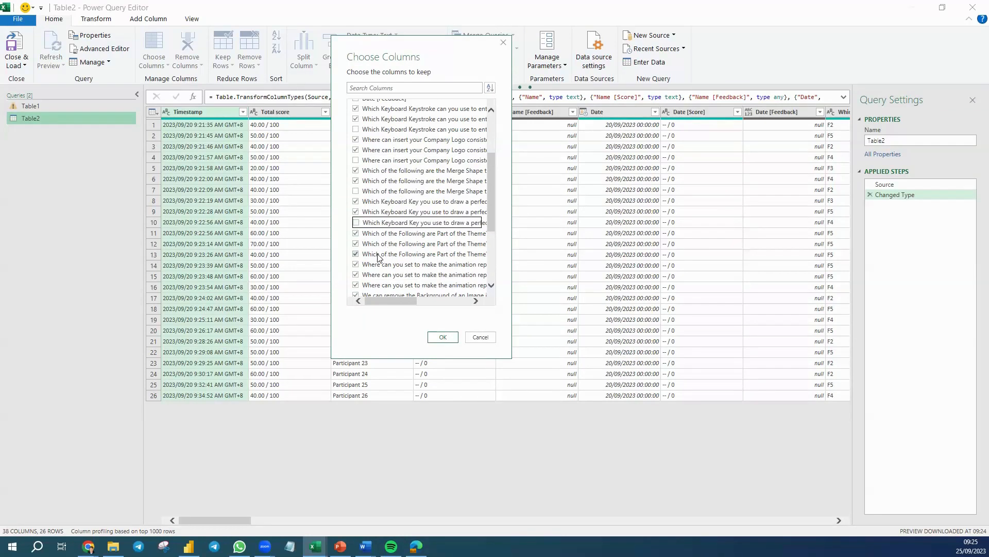
left_click(357, 254)
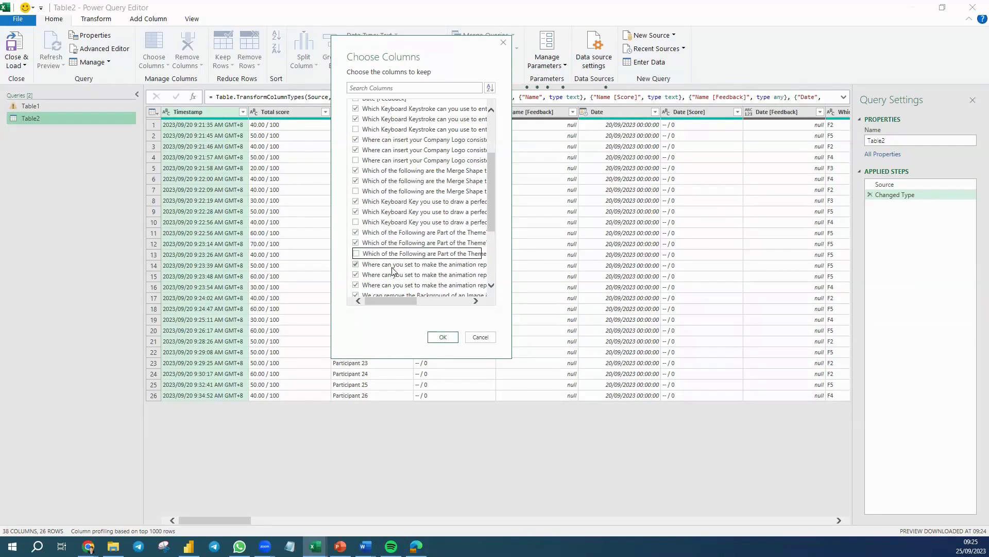
left_click(356, 285)
Step: Exclude the [Feedback] columns of the last four questions, from background removal through slide deck conversion, and apply the column choice
scroll(382, 274, "down", 4)
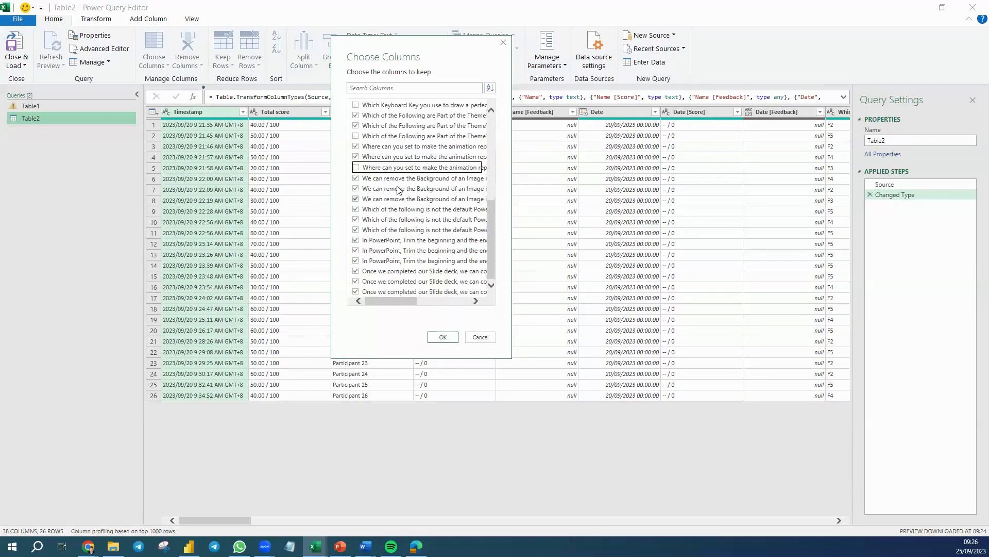
left_click(356, 198)
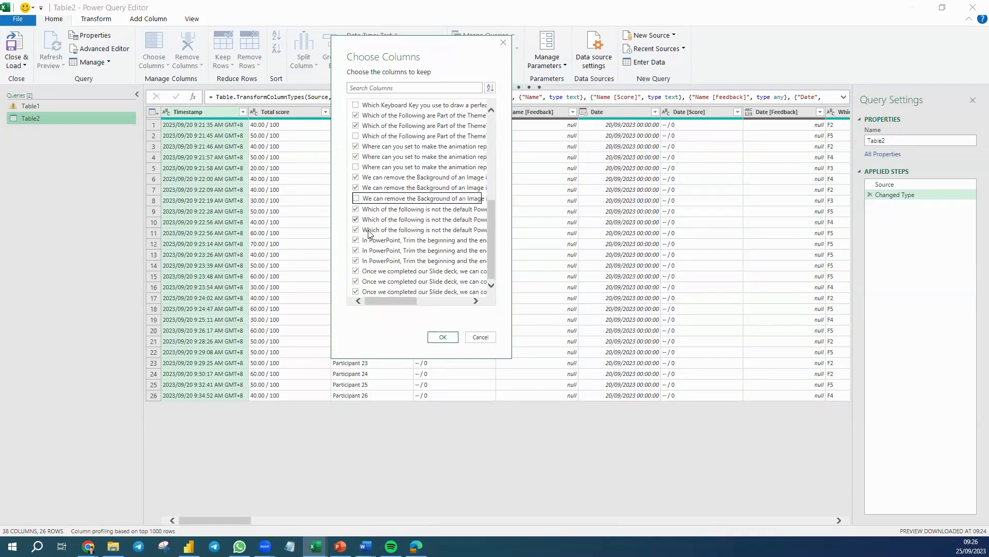
left_click(356, 230)
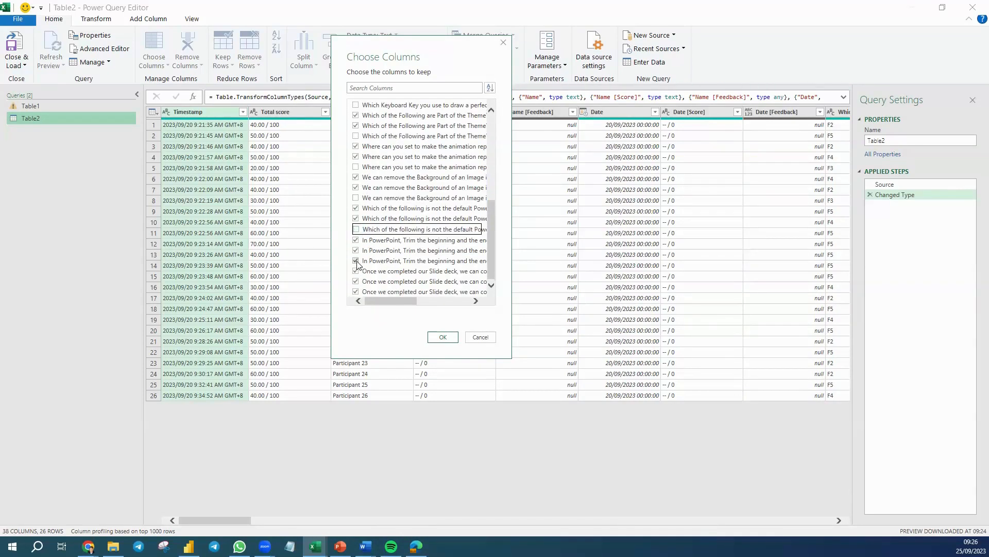
left_click(356, 260)
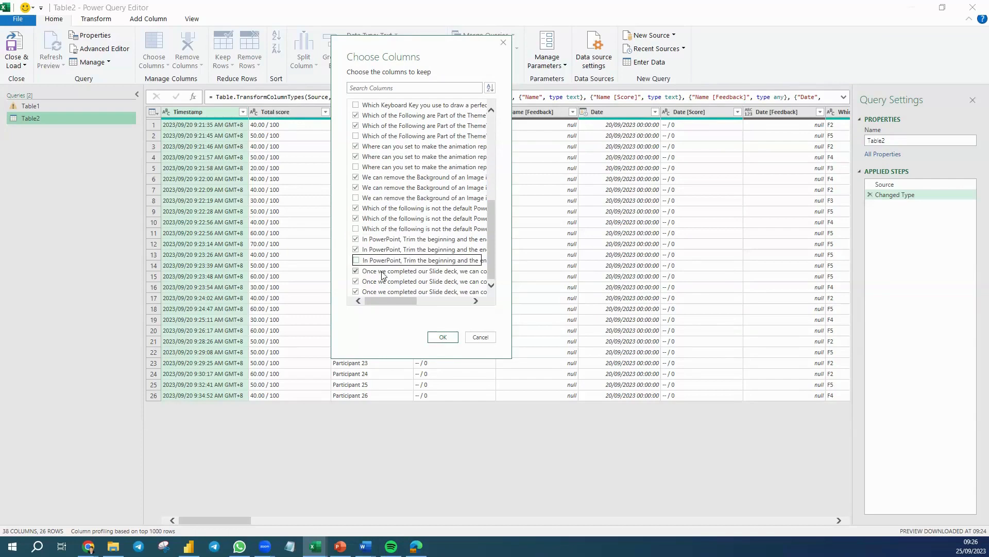
left_click(356, 292)
left_click_drag(489, 254, 489, 170)
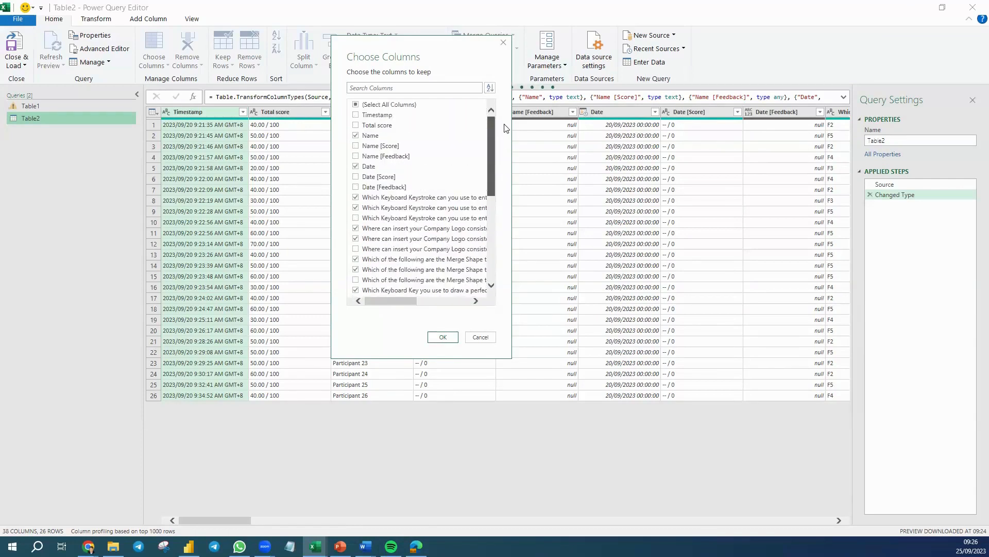
left_click(442, 338)
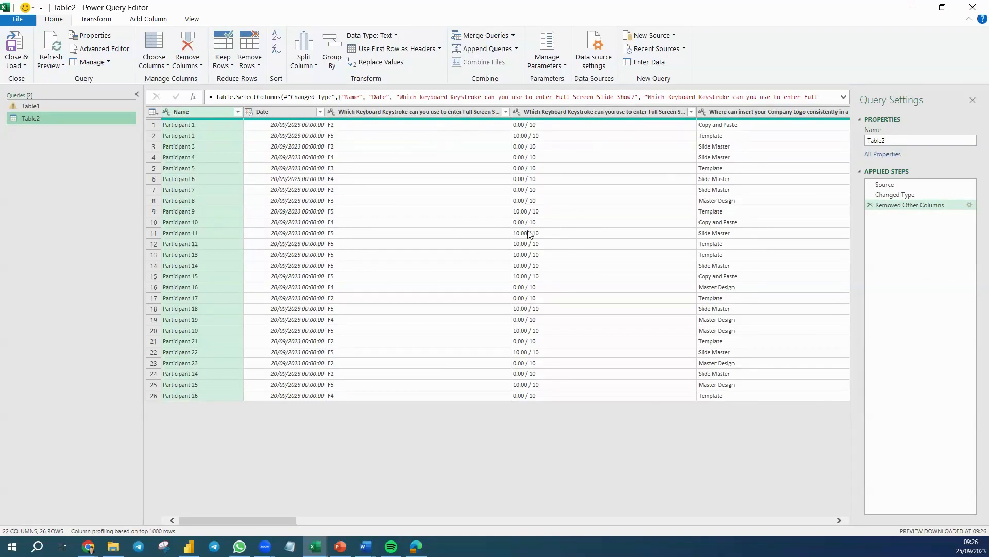
Step: Unpivot all columns other than Name and Date
left_click(261, 112, "ctrl")
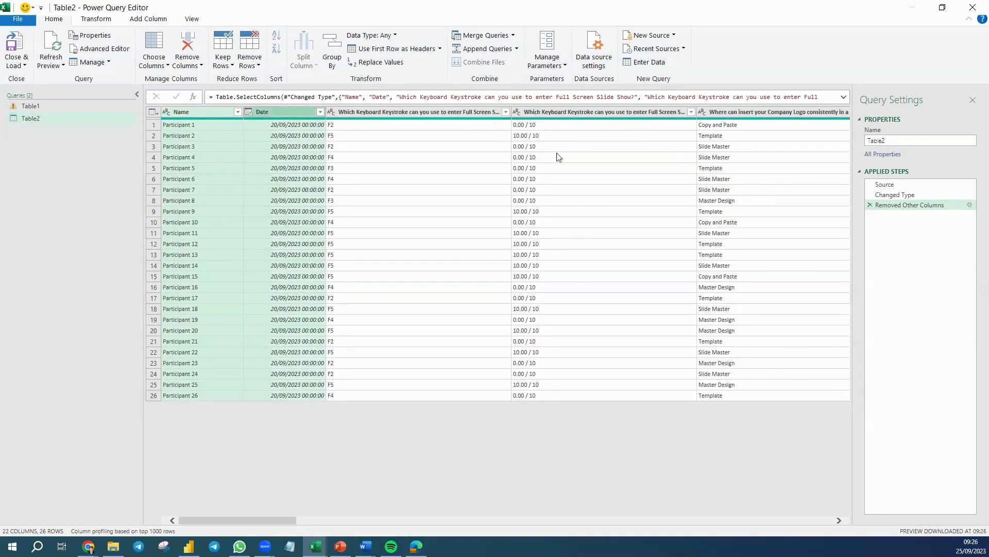
right_click(324, 114)
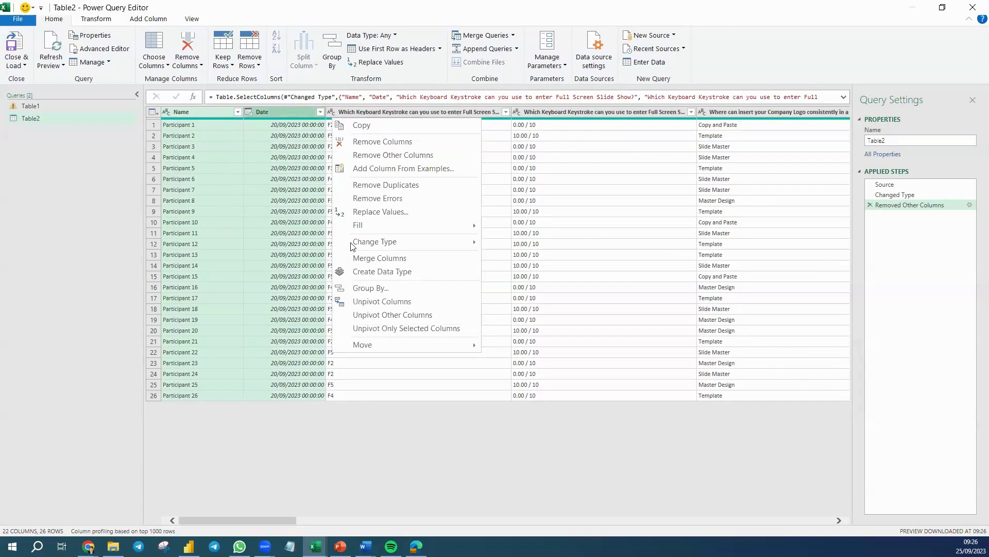
left_click(412, 316)
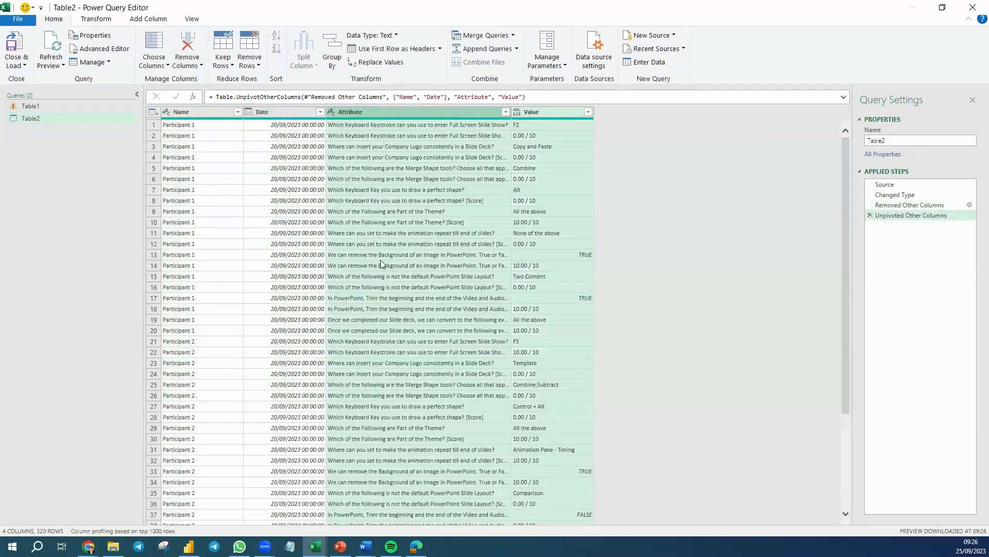
Step: Widen the Attribute column to fit its question text and change the Value column's data type to Text
left_click(454, 211)
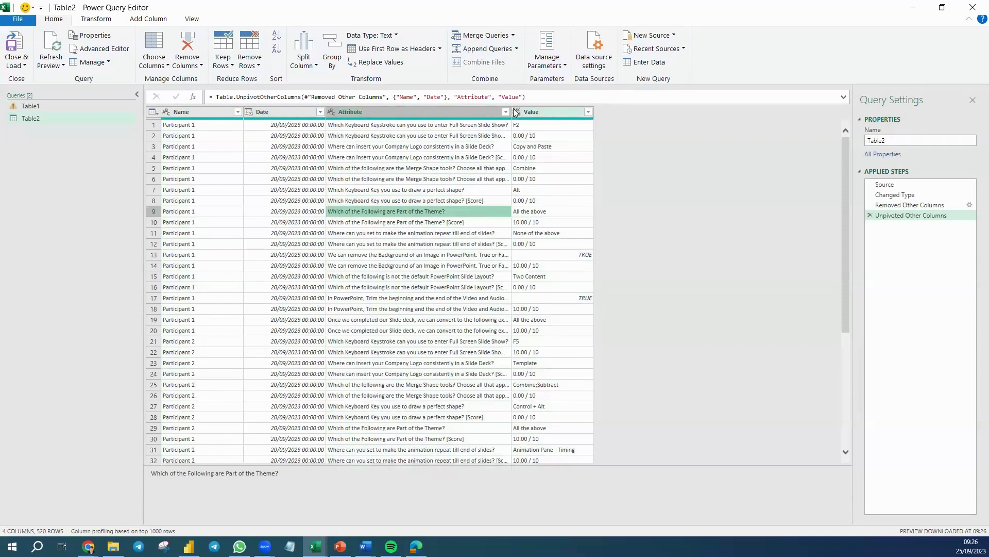
left_click_drag(510, 110, 533, 111)
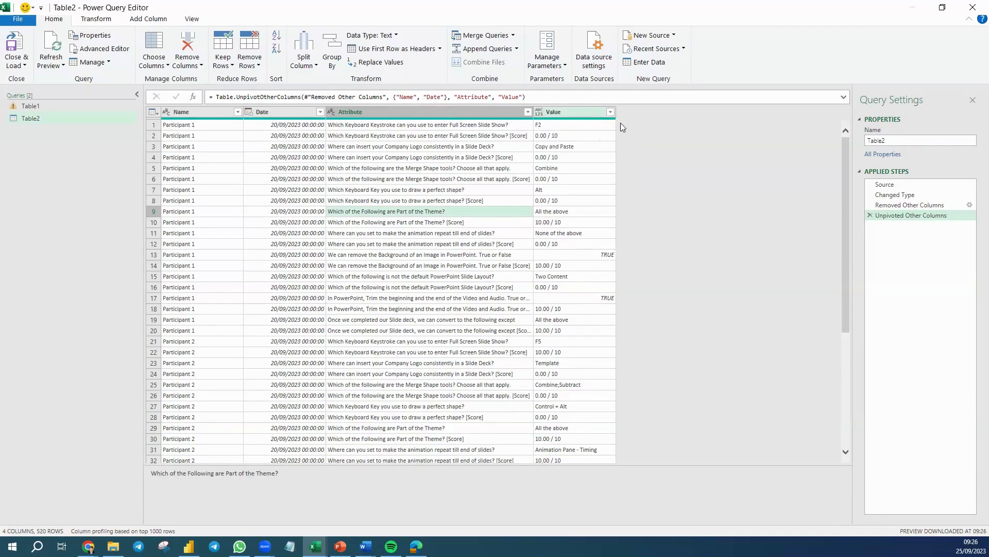
left_click(539, 113)
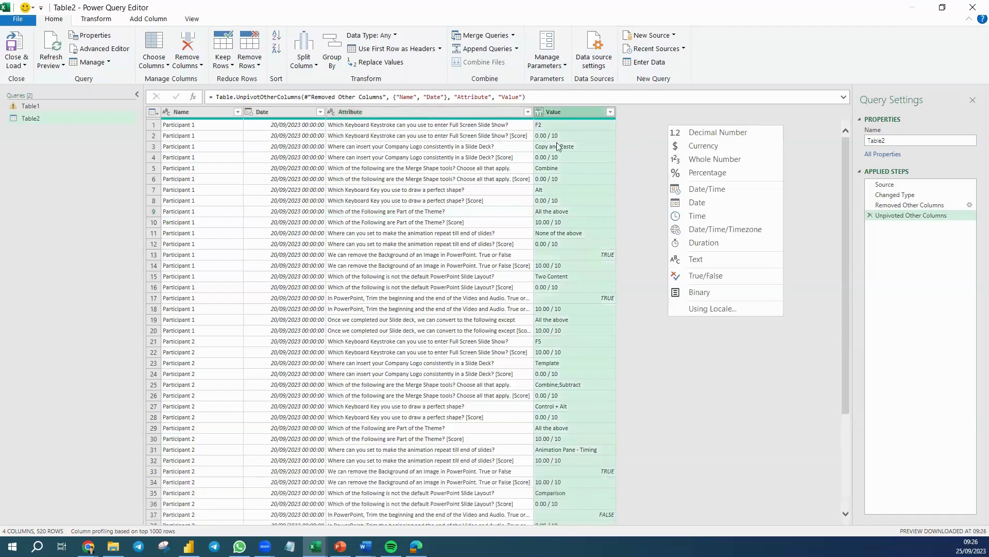
left_click(690, 258)
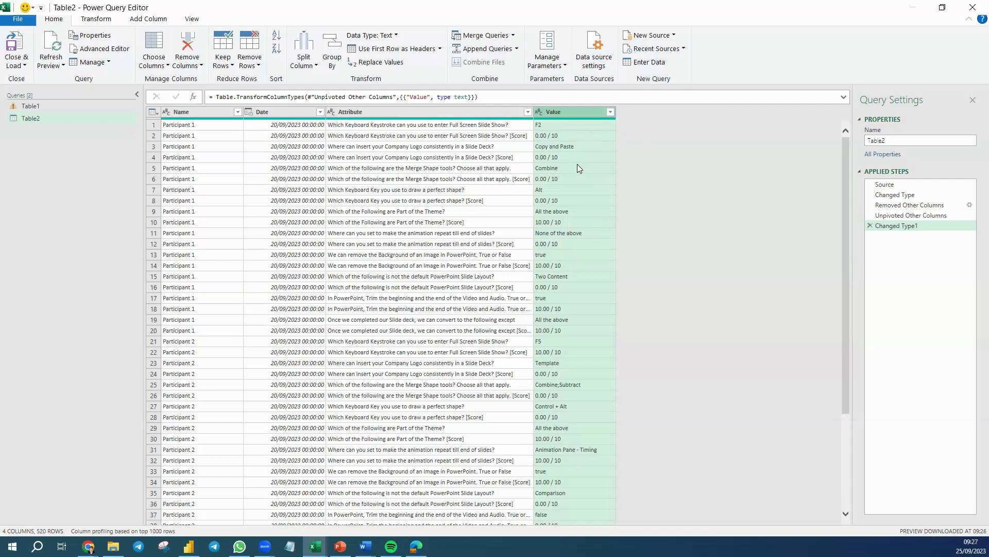
Step: Start a new column from examples and enter 0 as the example result for the score rows 2, 4 and 6
left_click(153, 19)
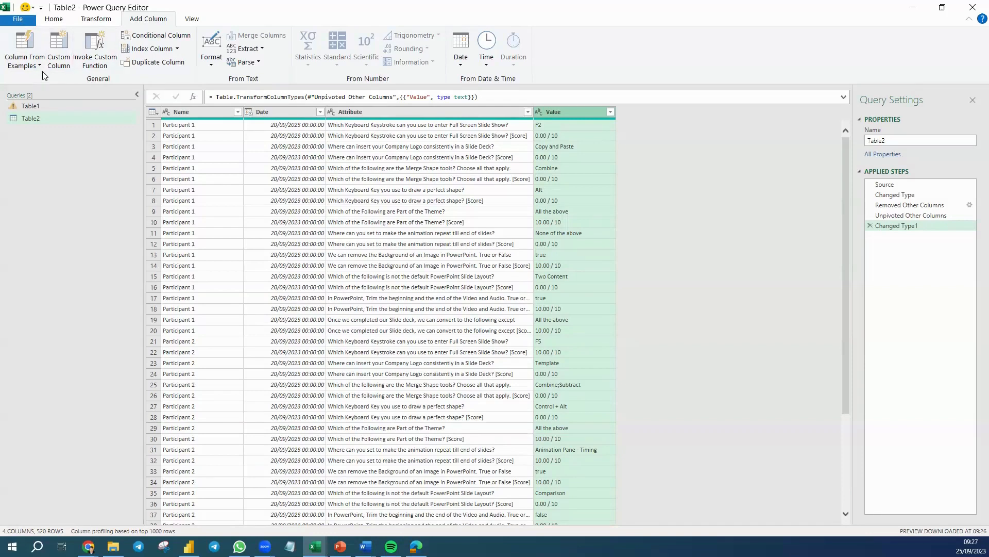
left_click(19, 48)
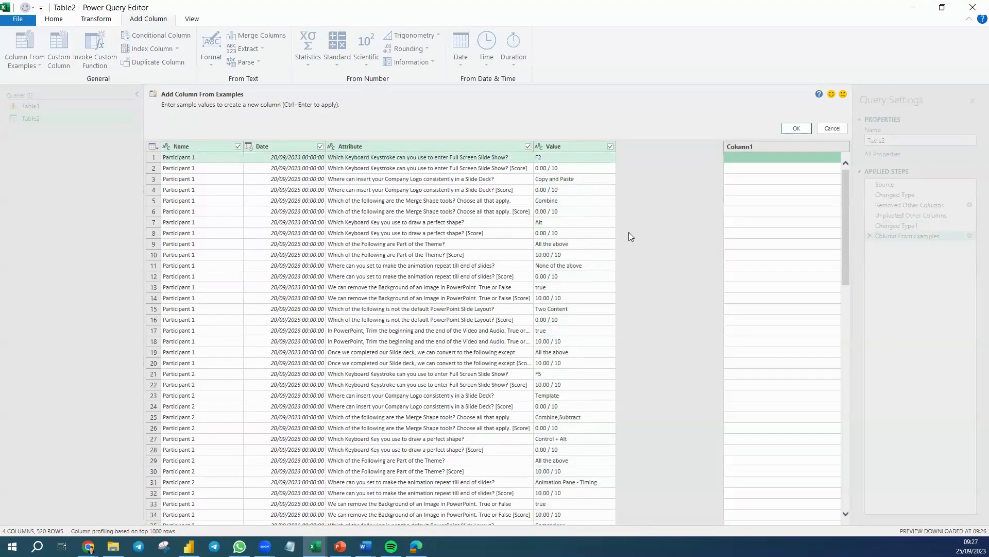
left_click(744, 169)
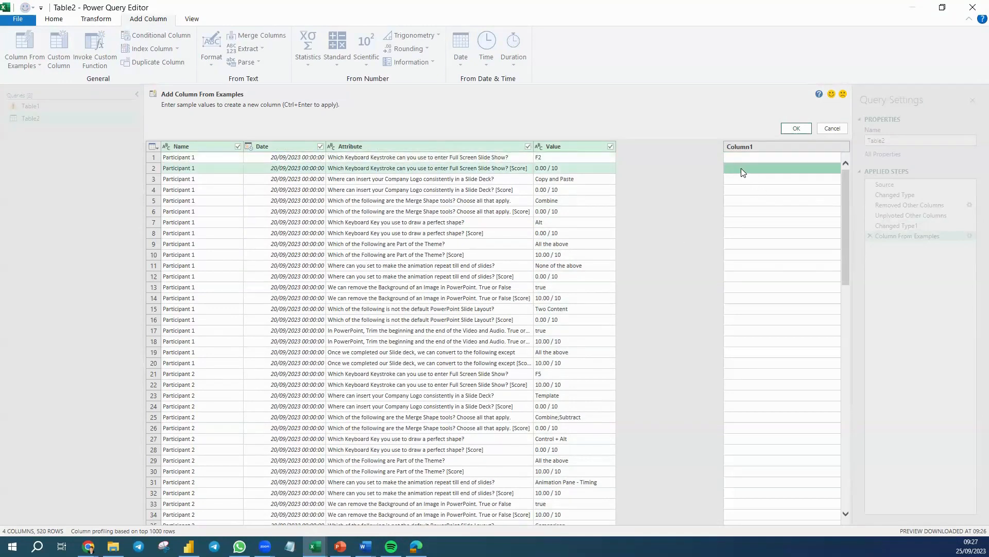
type("0")
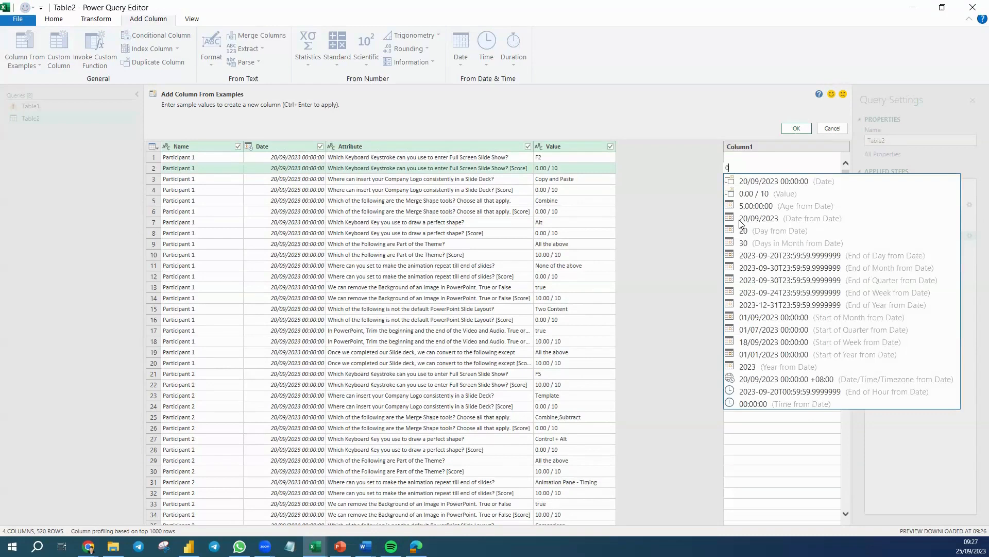
key("Return")
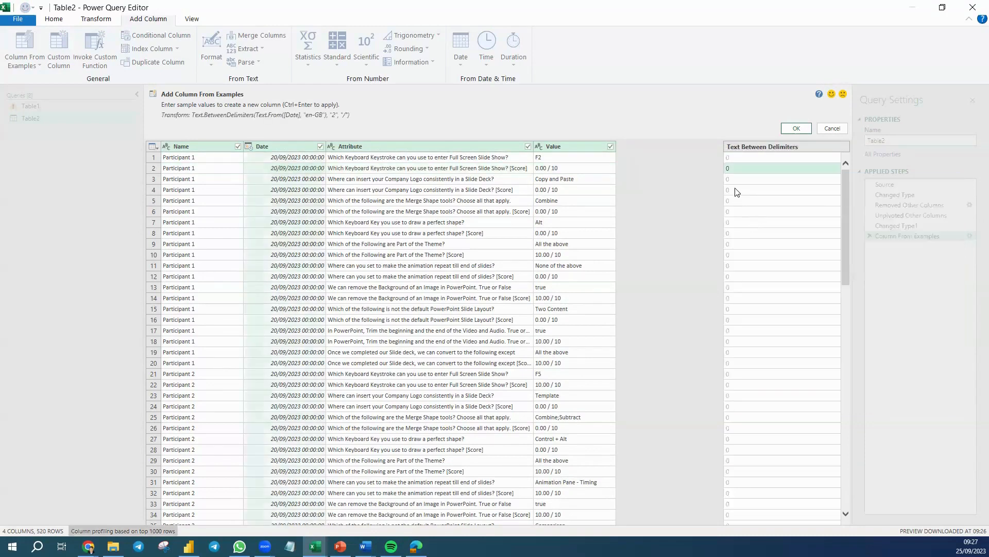
left_click(735, 191)
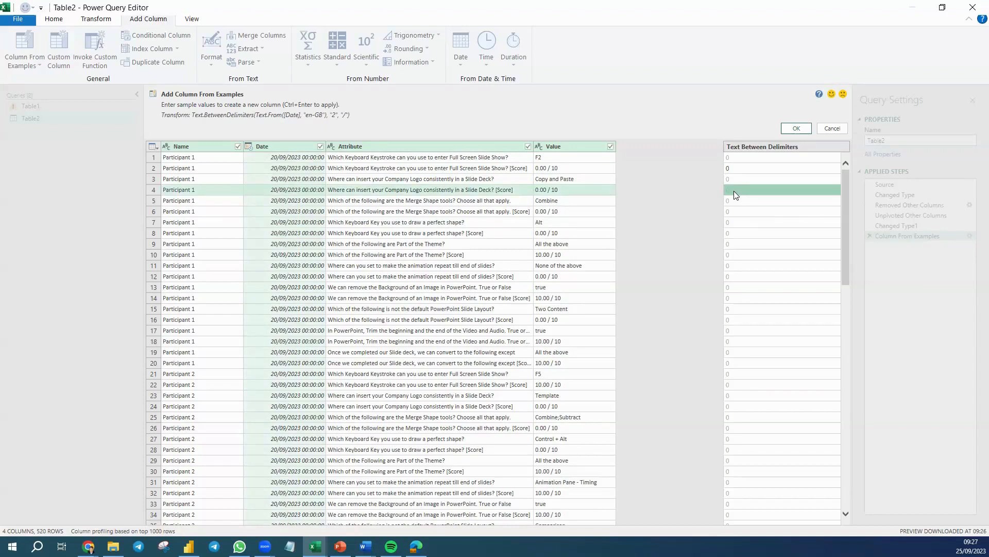
type("0")
key("Return")
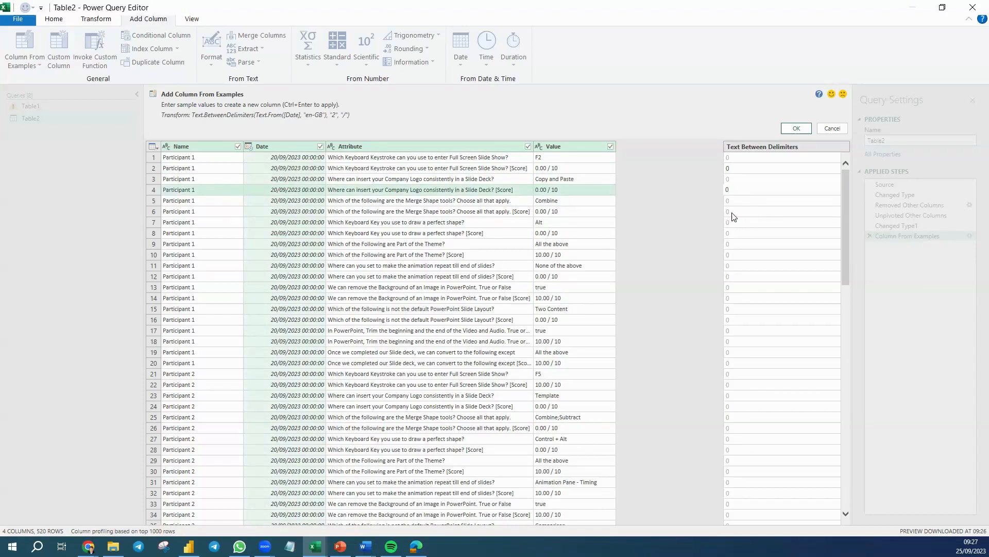
left_click(727, 212)
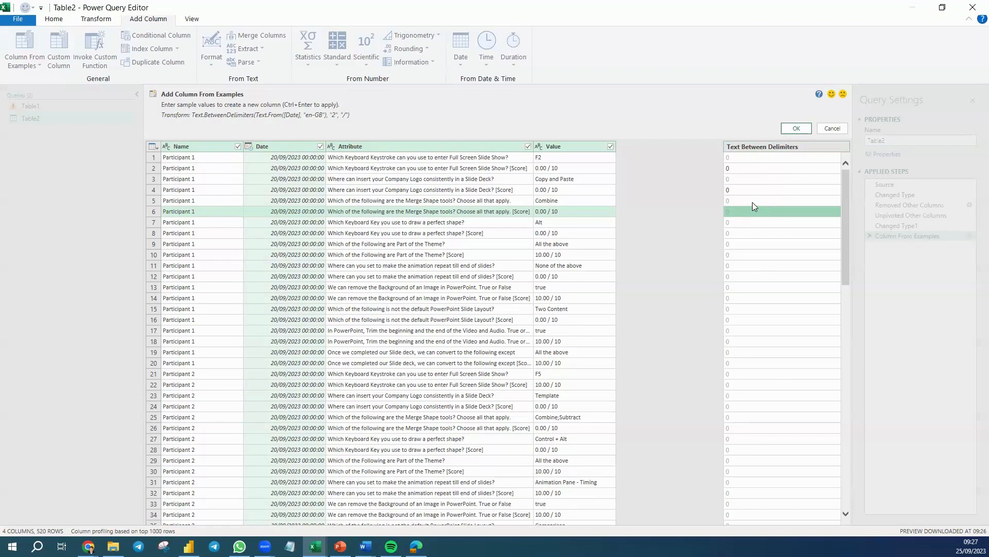
type("0")
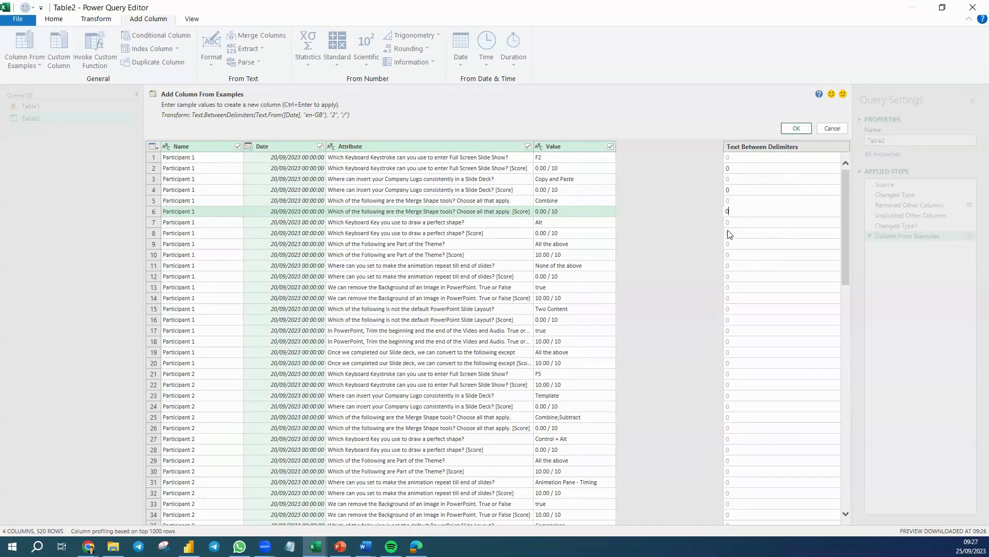
Step: Enter F2 as the example result for row 1 and add the column from these examples
left_click(736, 158)
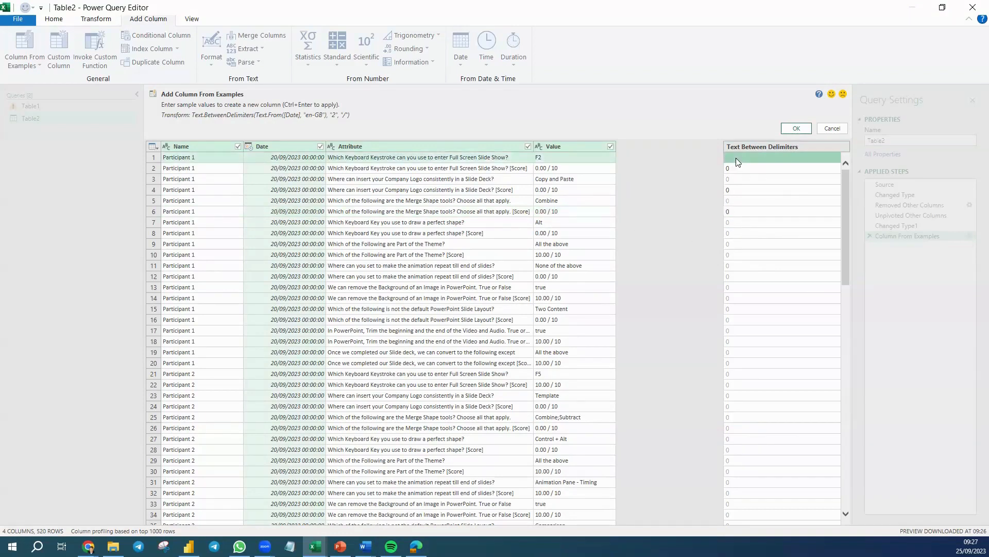
type("F2")
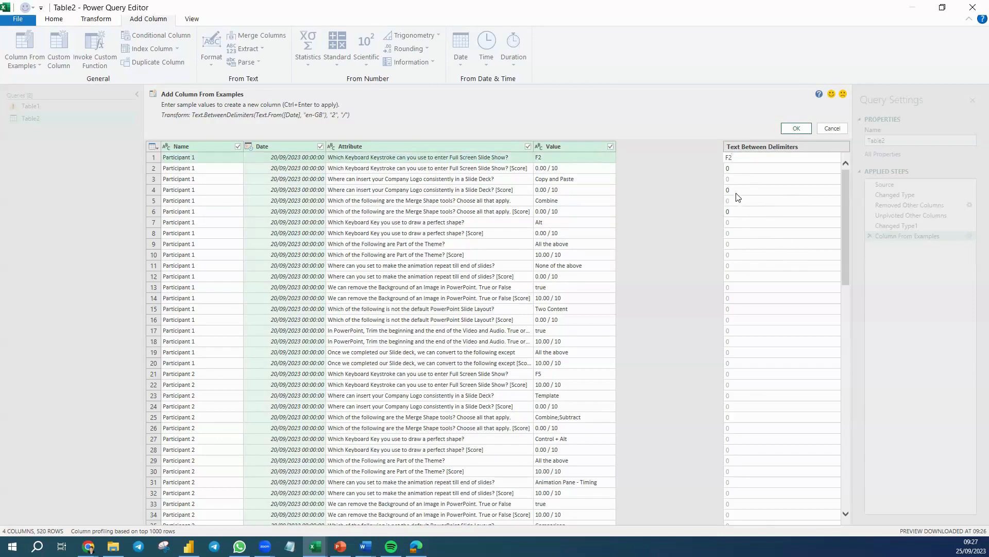
left_click(737, 232)
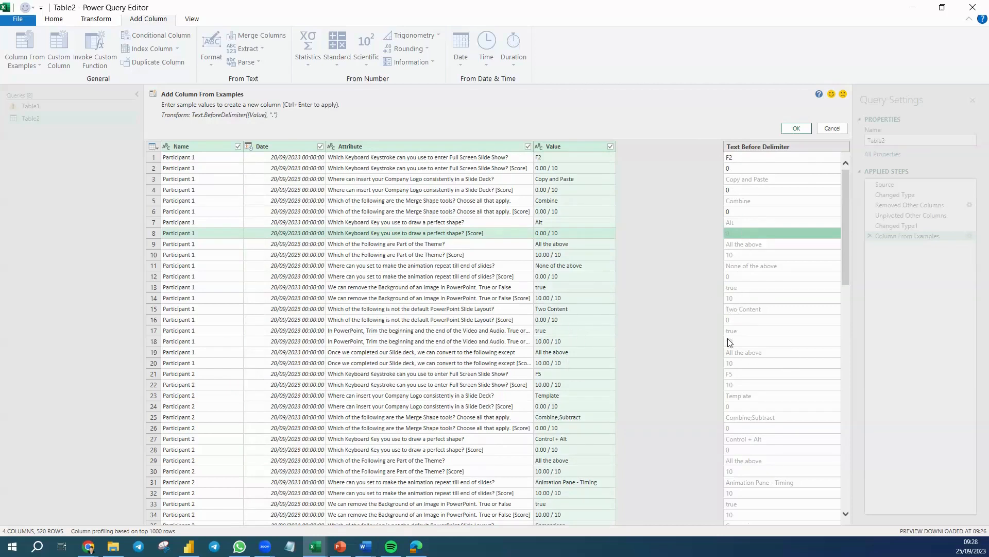
left_click(802, 129)
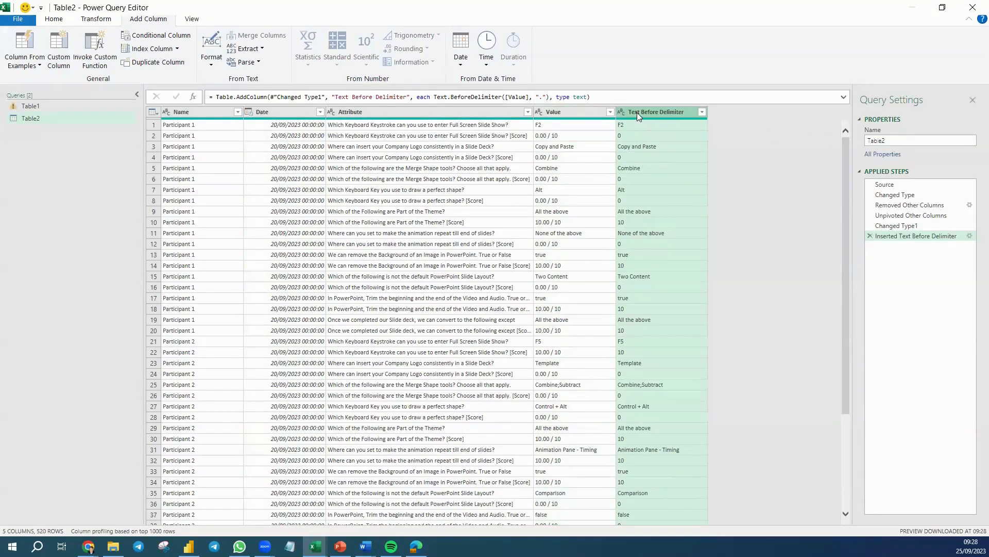
Step: Trim the text in the Text Before Delimiter column and add an index column starting from 1
right_click(637, 113)
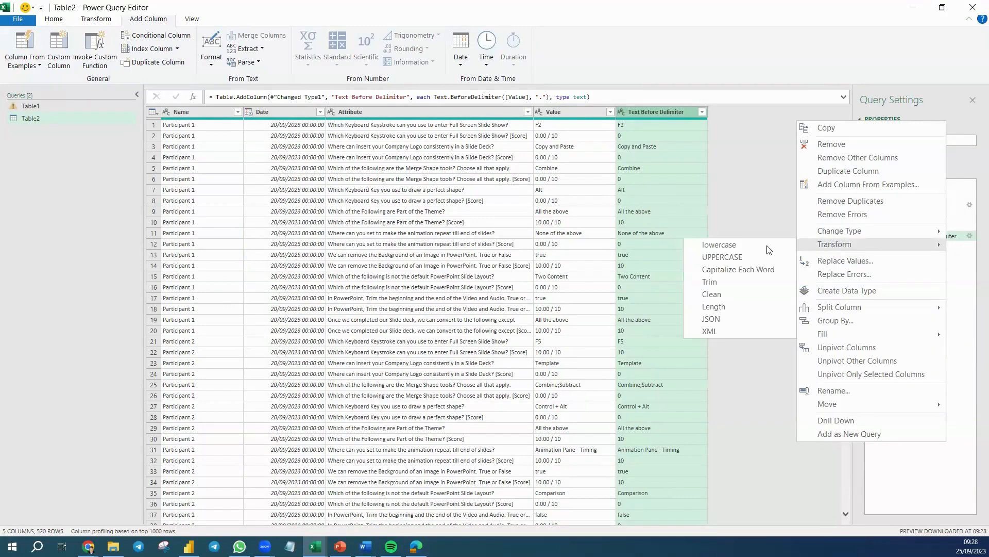
left_click(714, 283)
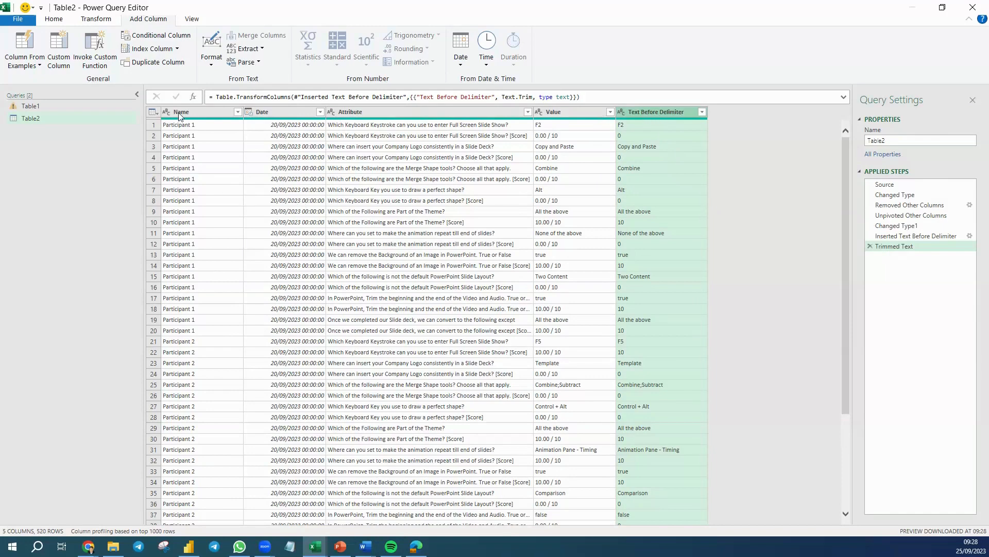
left_click(177, 48)
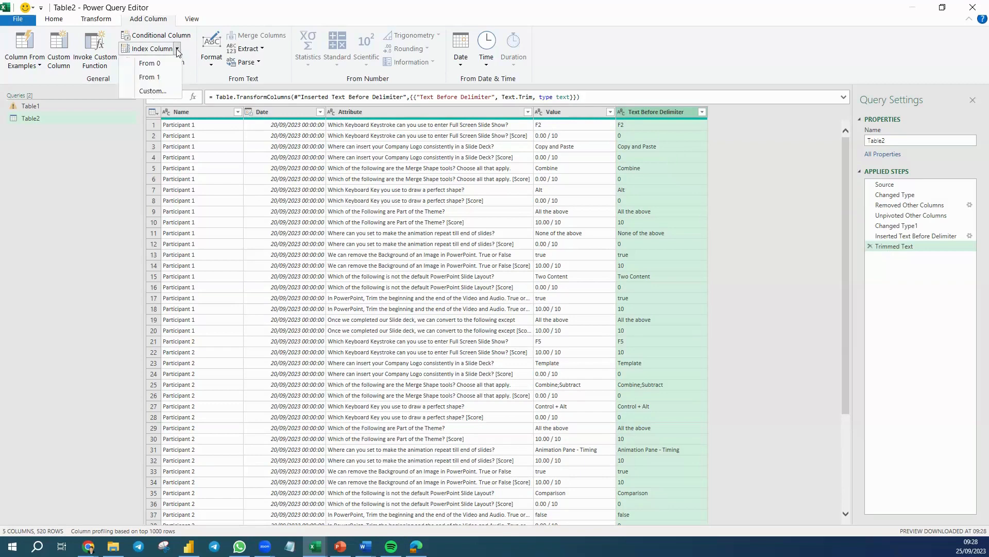
left_click(162, 77)
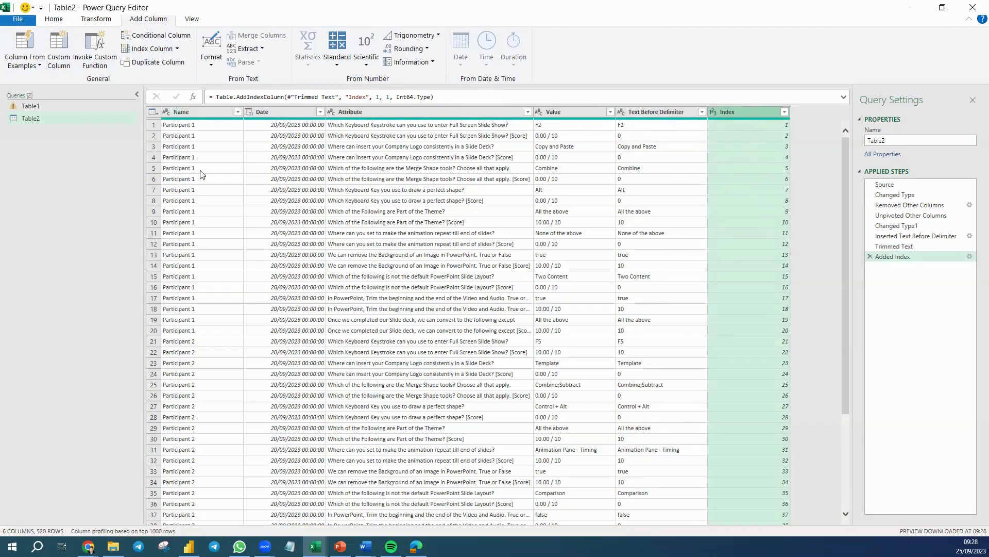
Step: Start a custom column named EvenOdd
left_click(55, 62)
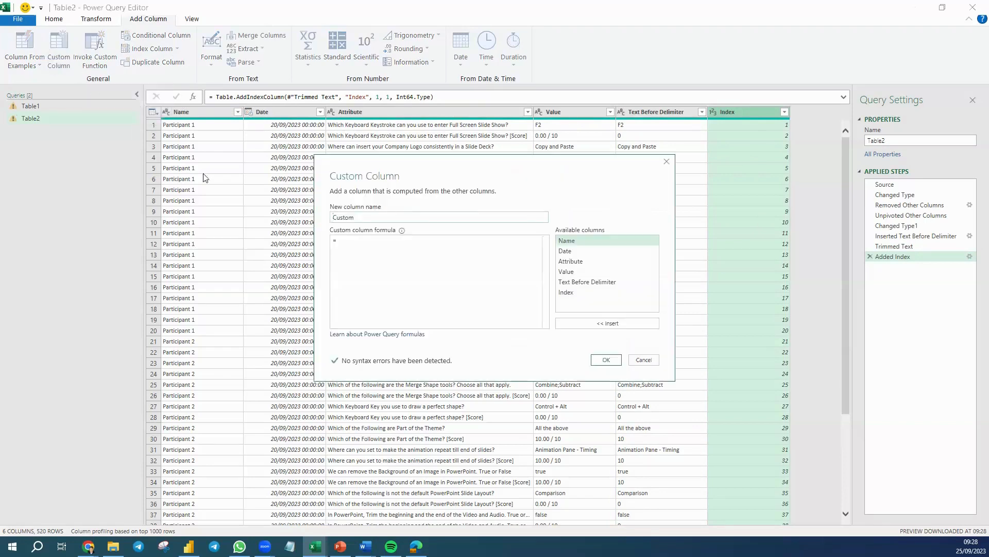
left_click_drag(364, 218, 308, 215)
type("EvenOdd")
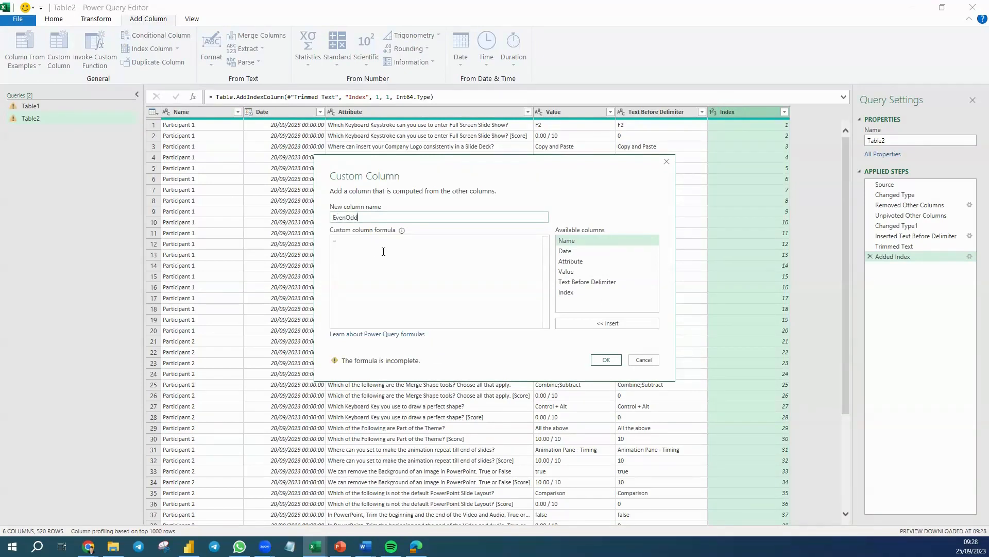
Step: Enter the custom column formula Number.IsOdd([Index]) and add the column
left_click(382, 244)
type("Num")
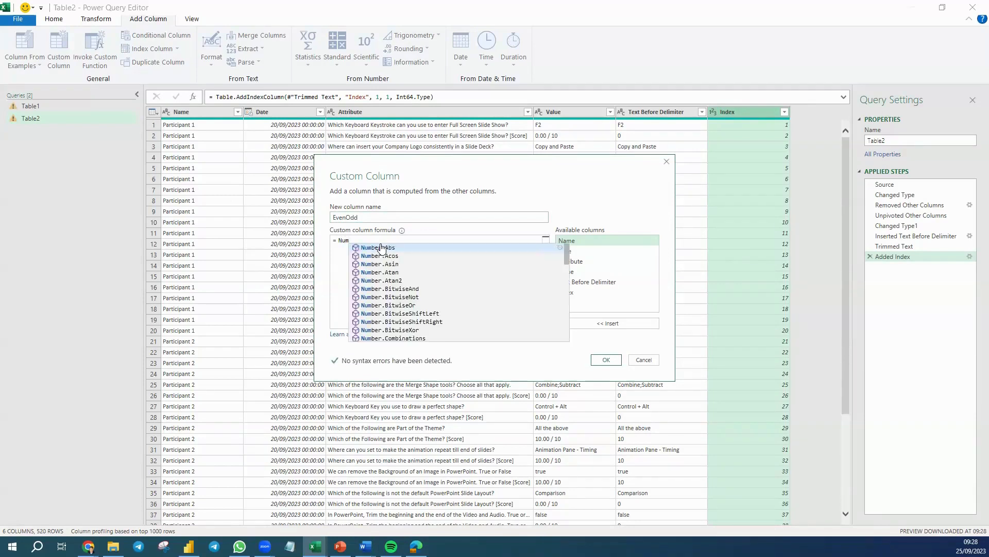
type("ber")
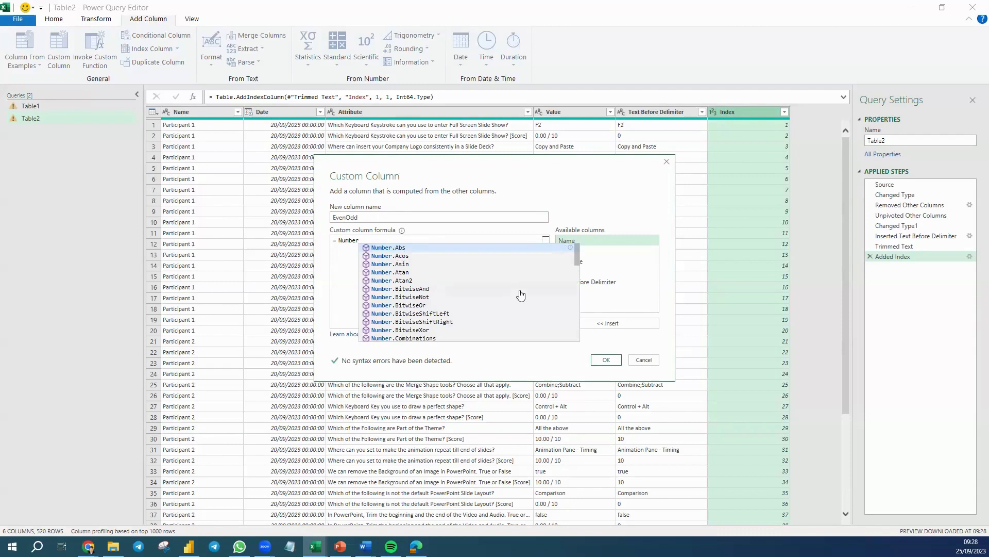
type(".isodd")
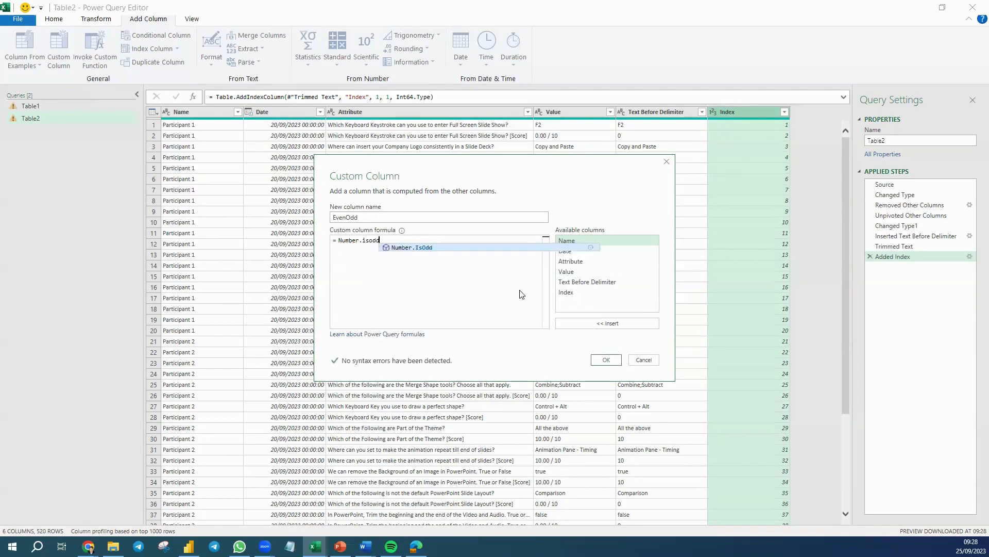
key("Tab")
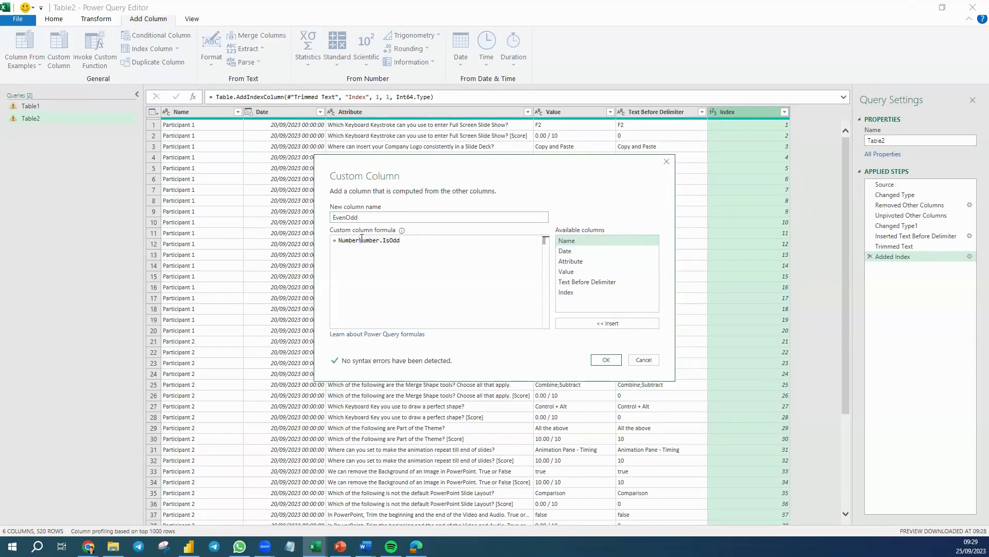
key("BackSpace")
key("BackSpace")
key("BackSpace")
key("BackSpace")
key("BackSpace")
key("BackSpace")
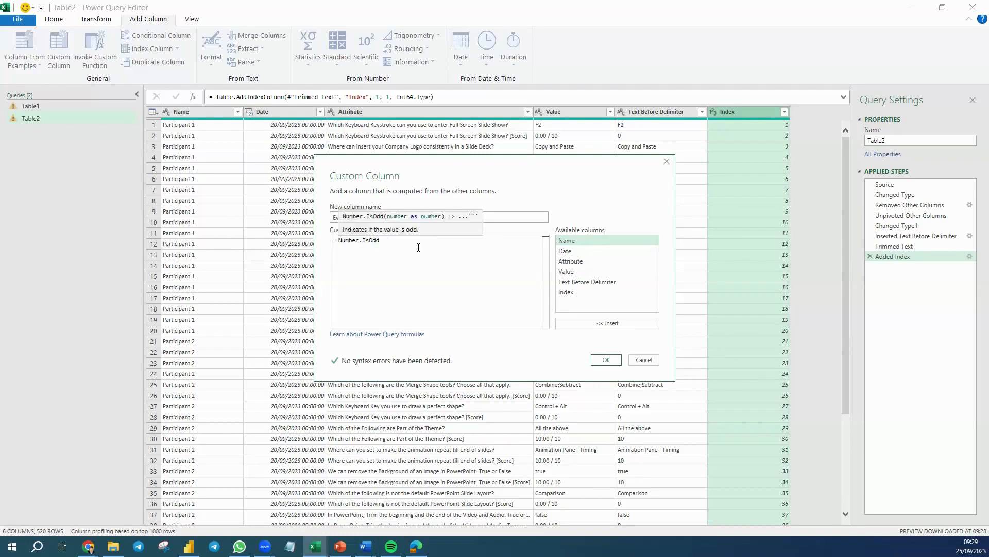
type("(")
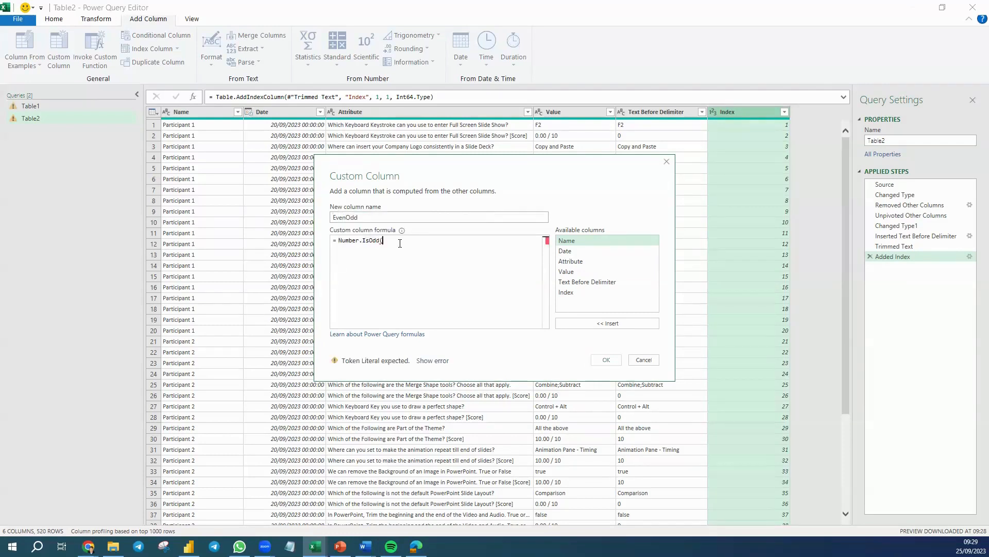
double_click(574, 292)
type(")")
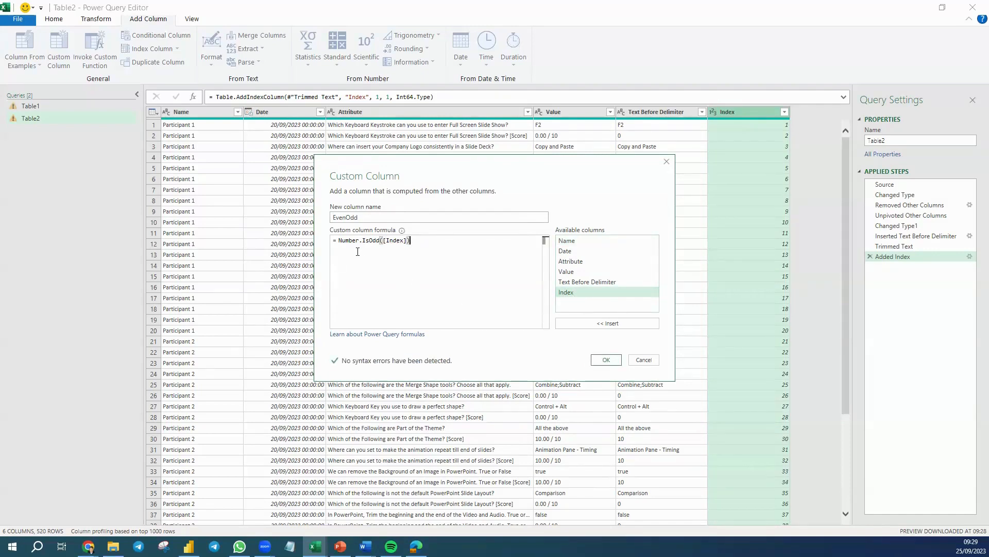
left_click(606, 361)
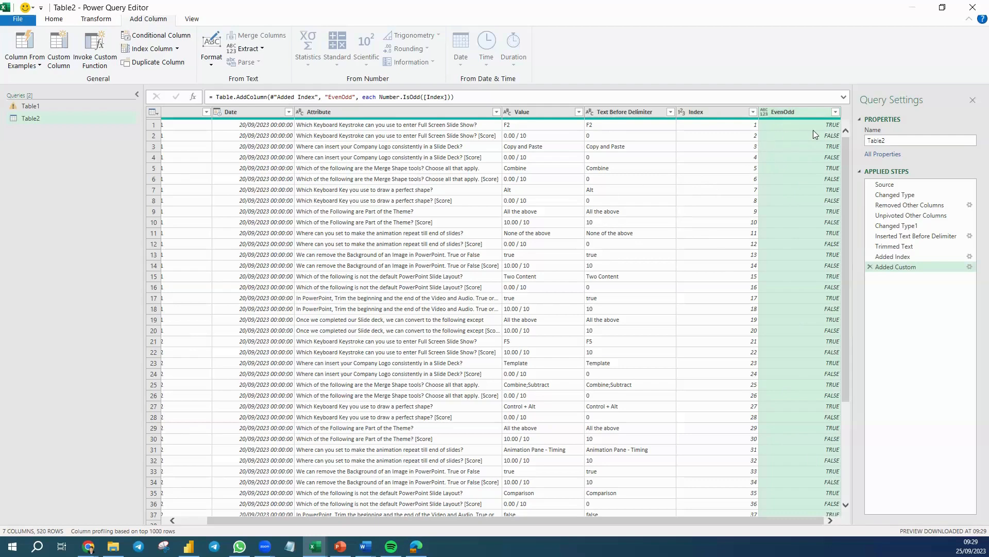
Step: Start a conditional column whose condition is that EvenOdd equals FALSE
left_click(149, 35)
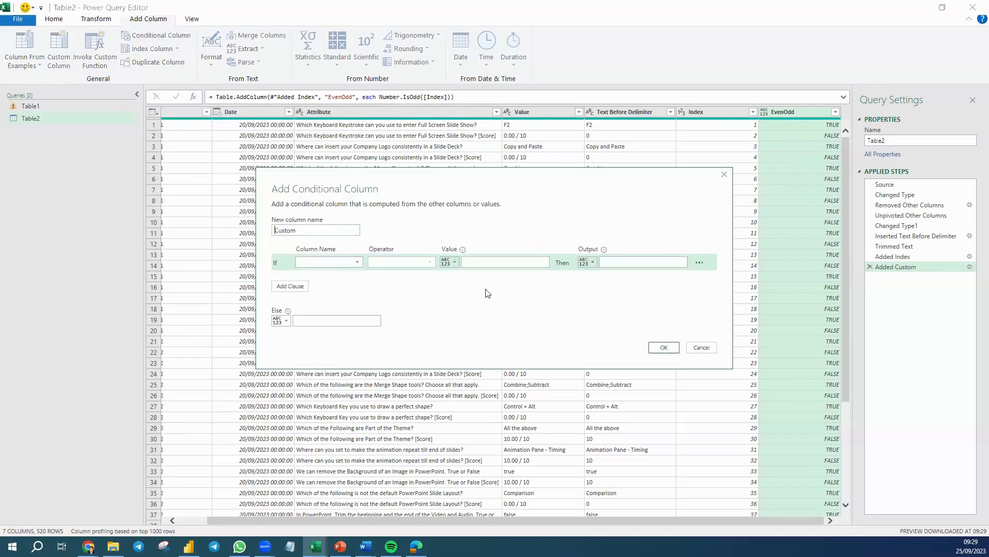
left_click(356, 264)
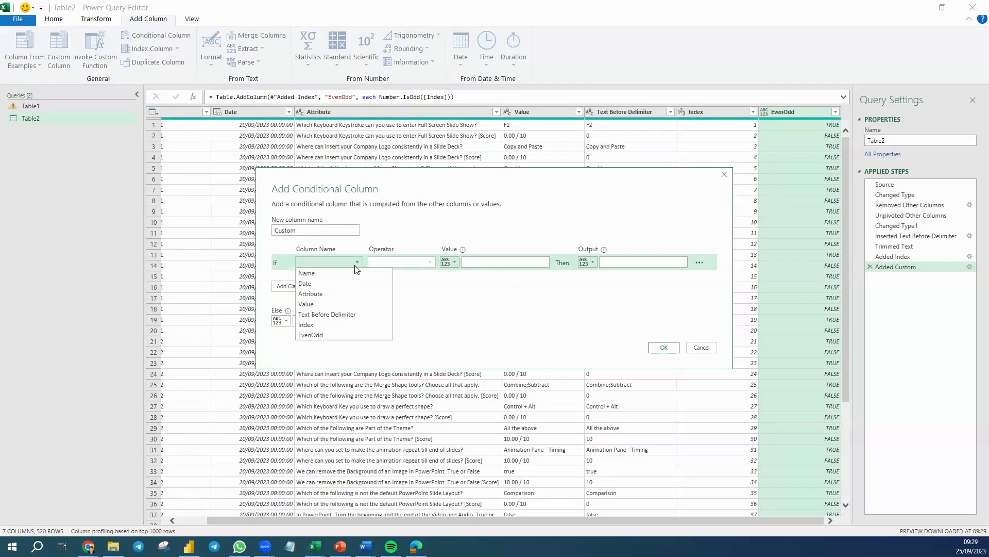
left_click(339, 334)
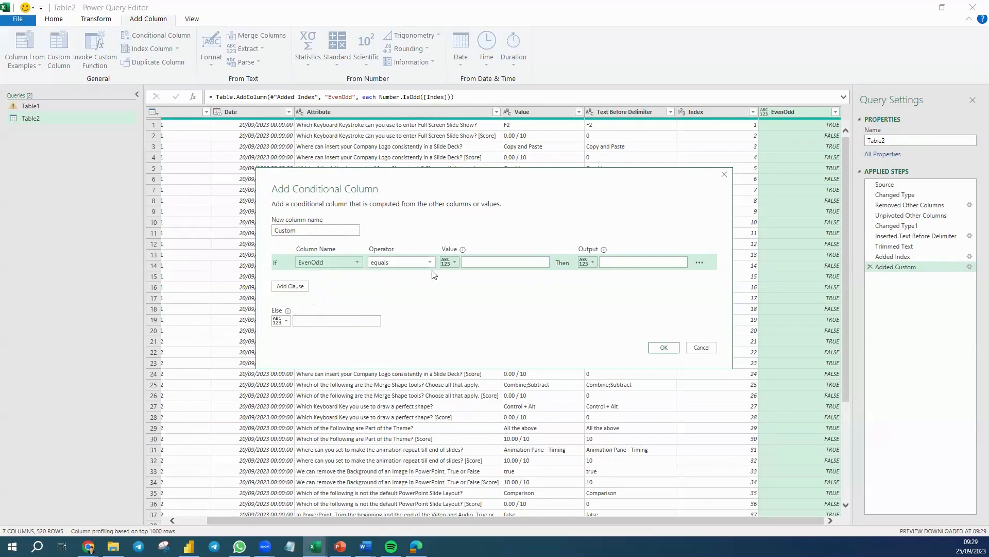
left_click(475, 263)
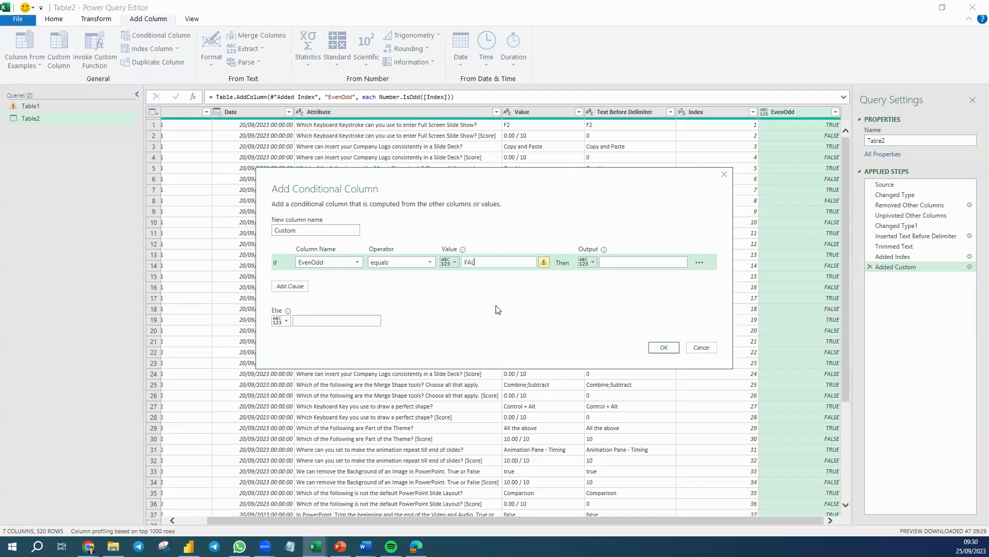
type("SE")
Step: Make the condition's output take its value from the Text Before Delimiter column
left_click(588, 265)
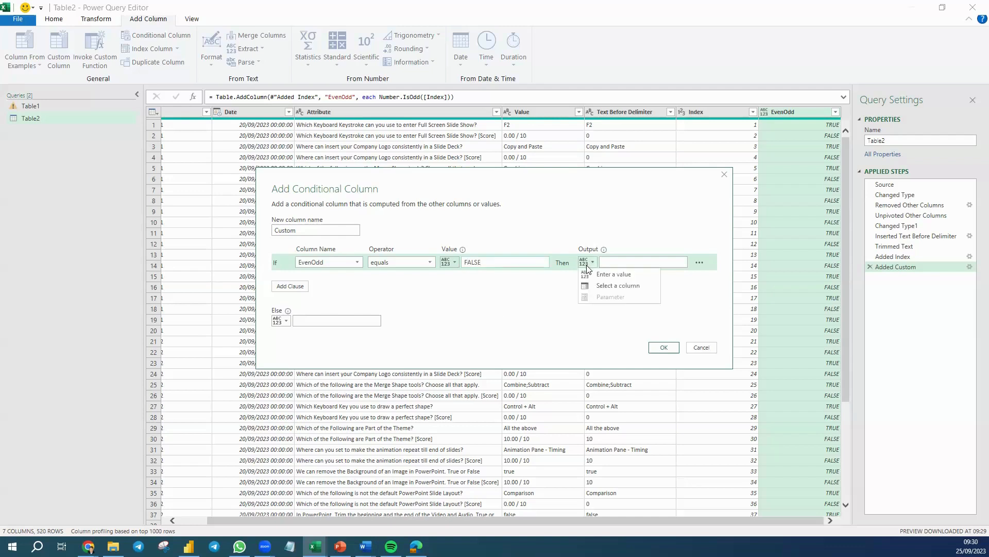
left_click(600, 286)
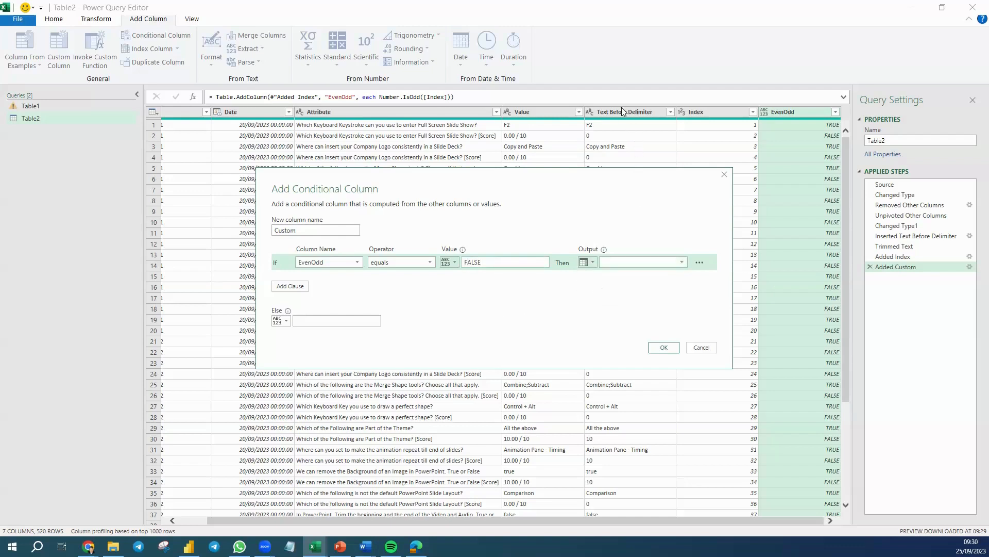
left_click(681, 262)
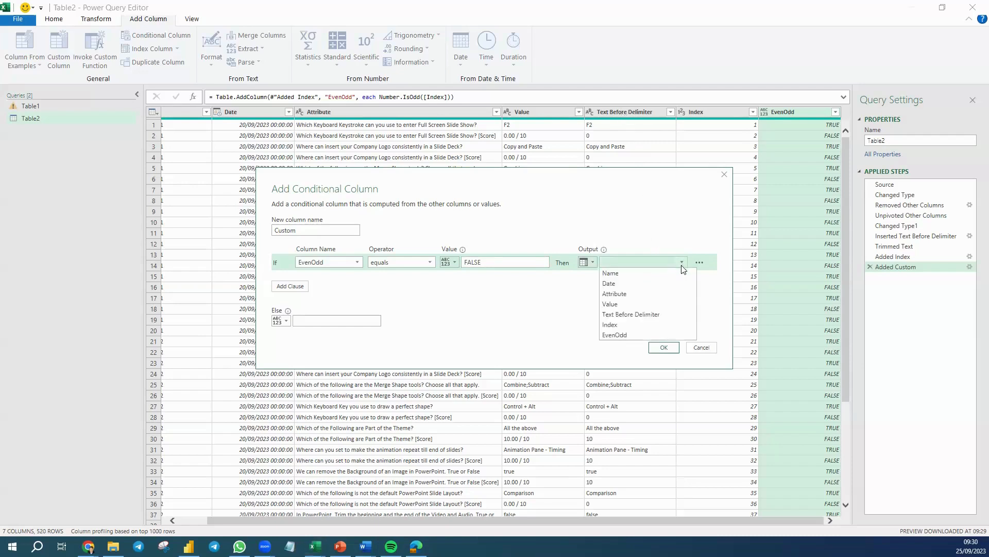
left_click(654, 314)
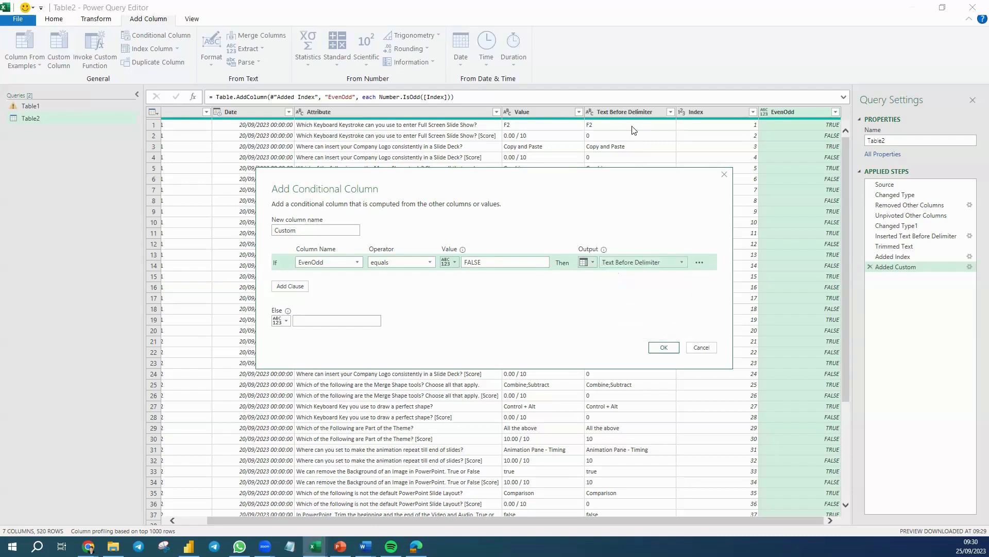
Step: Add the configured conditional column and fill the Custom column's null cells upward
left_click(663, 349)
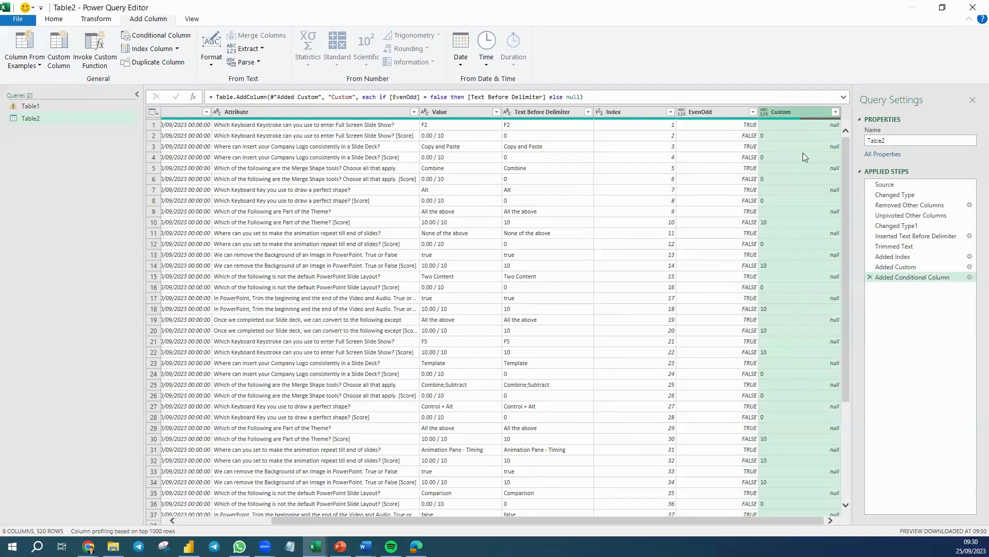
right_click(776, 110)
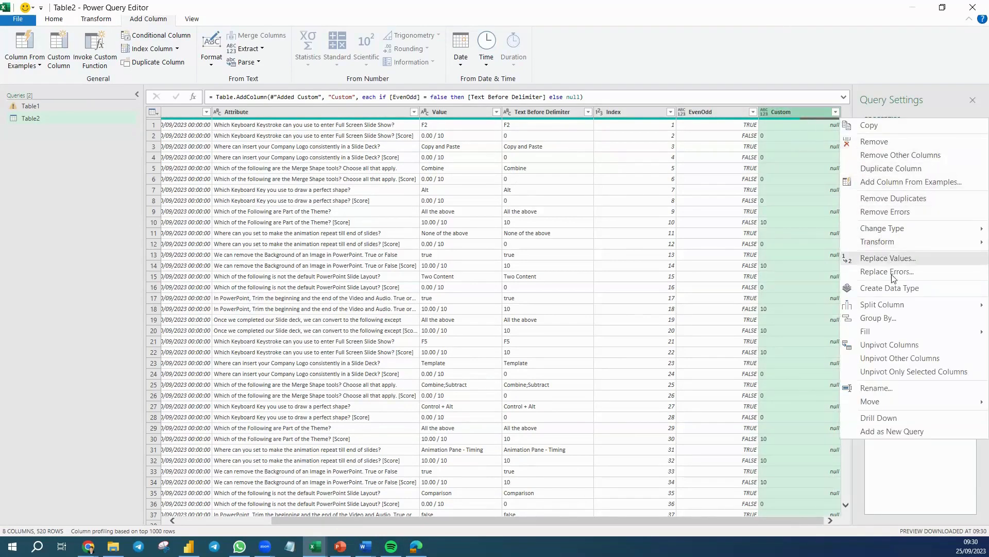
mouse_move(889, 332)
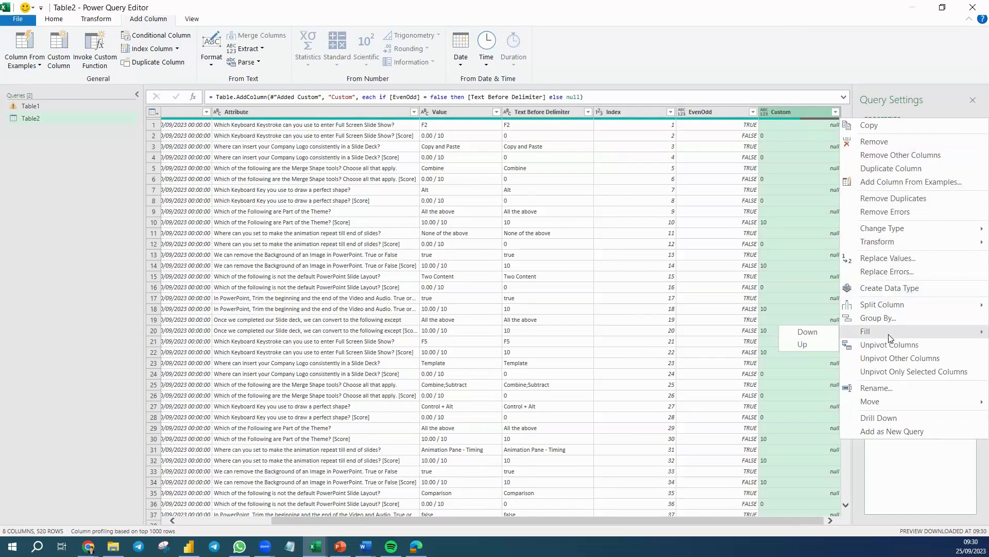
left_click(803, 345)
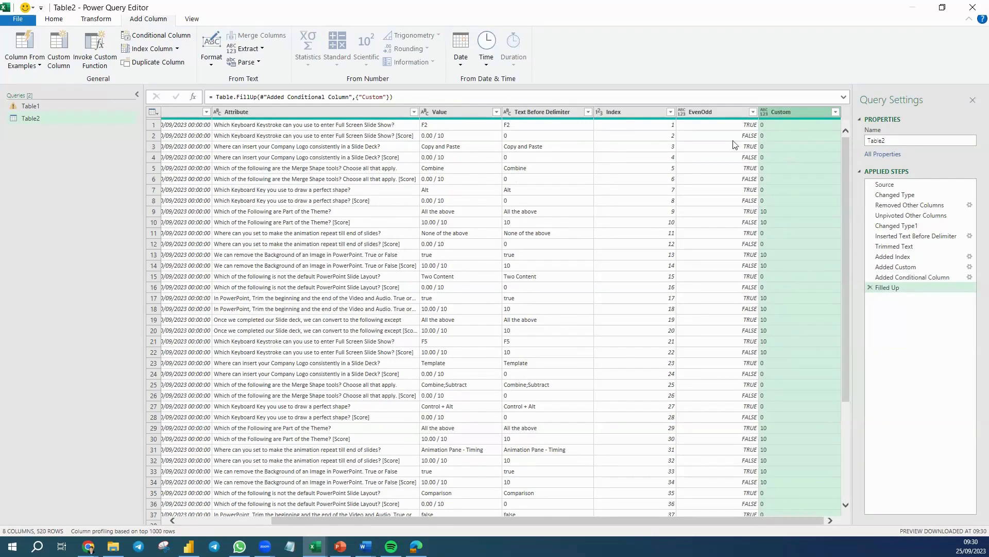
Step: Filter the EvenOdd column to keep only the TRUE rows
left_click(753, 113)
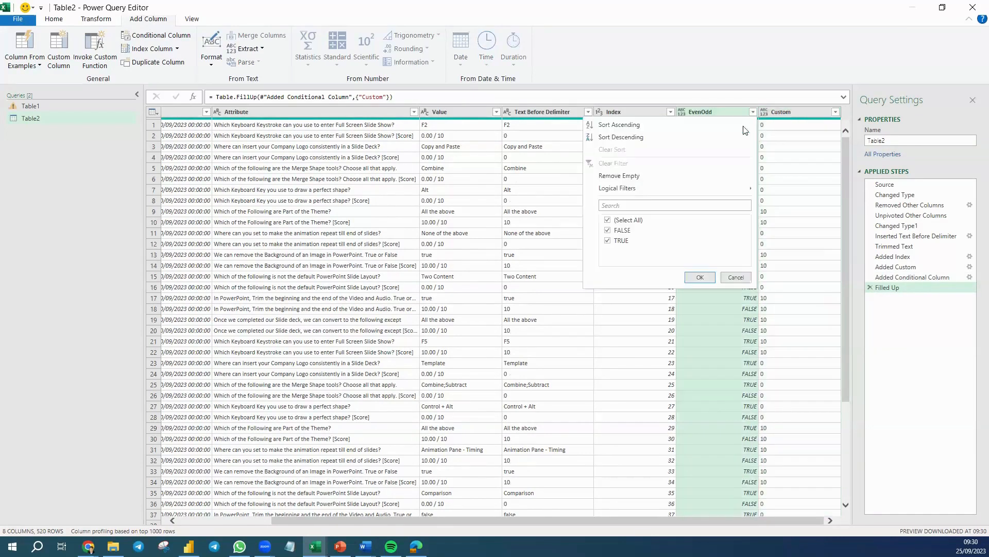
left_click(607, 231)
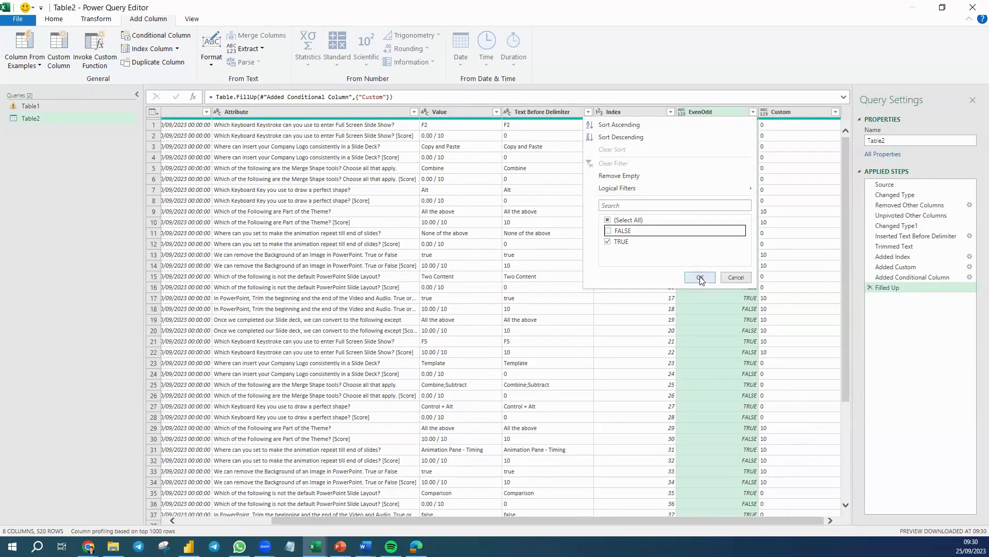
left_click(700, 278)
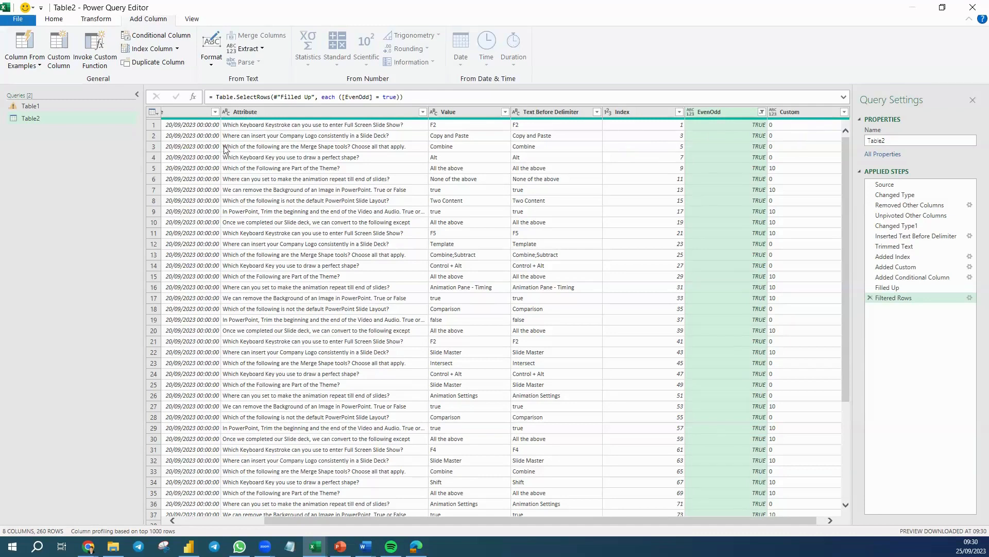
Step: Keep only the Name, Date, Attribute, Value and Custom columns, excluding Text Before Delimiter, Index and EvenOdd
left_click(54, 19)
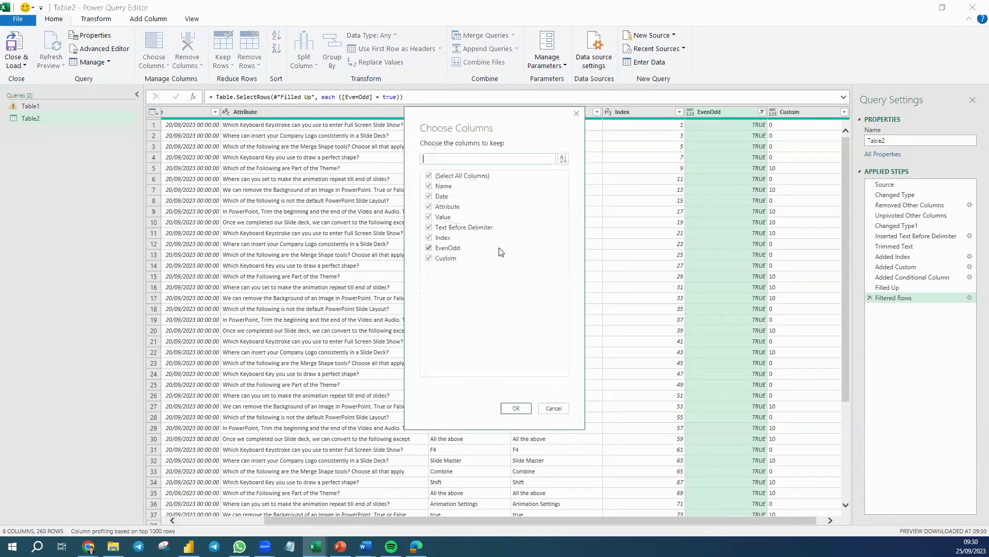
left_click(430, 229)
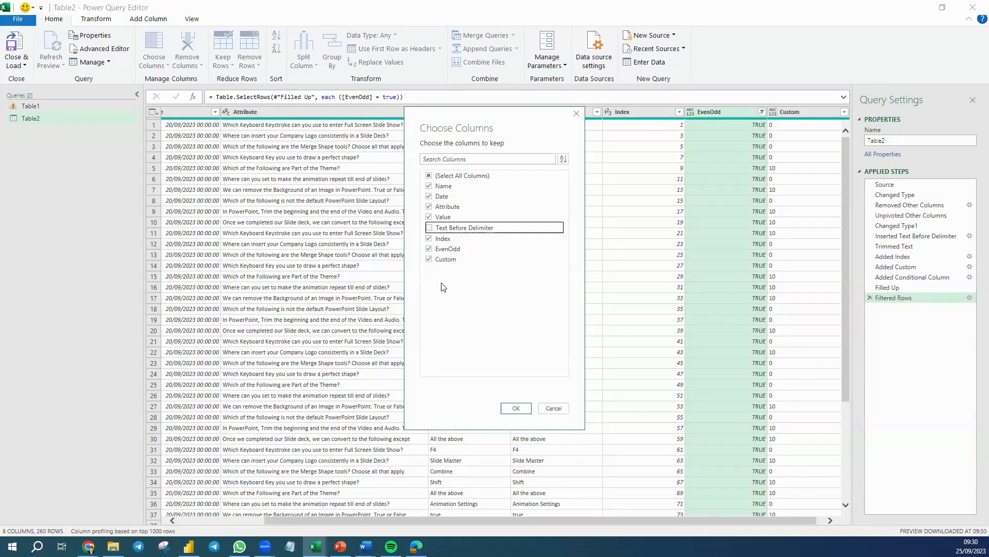
left_click_drag(500, 131, 529, 169)
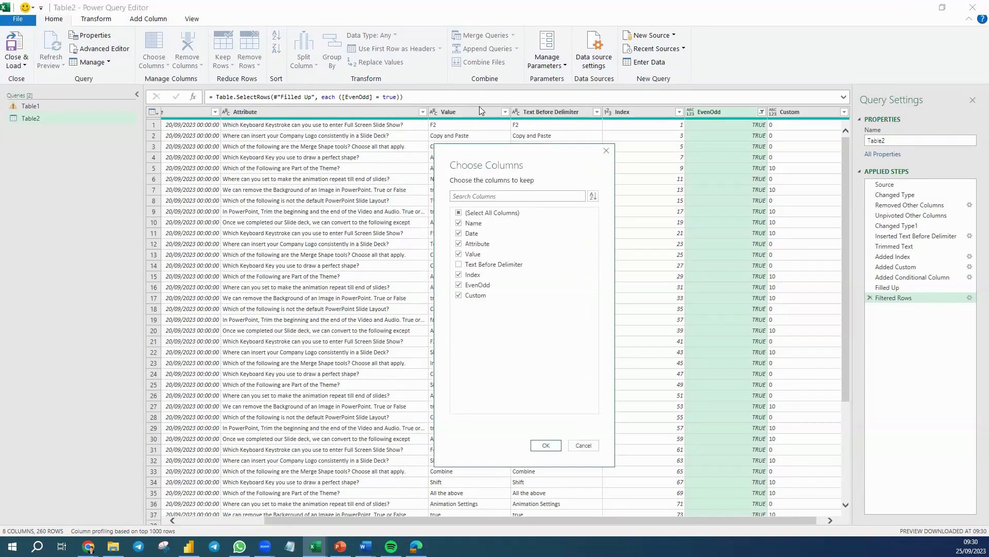
left_click(459, 275)
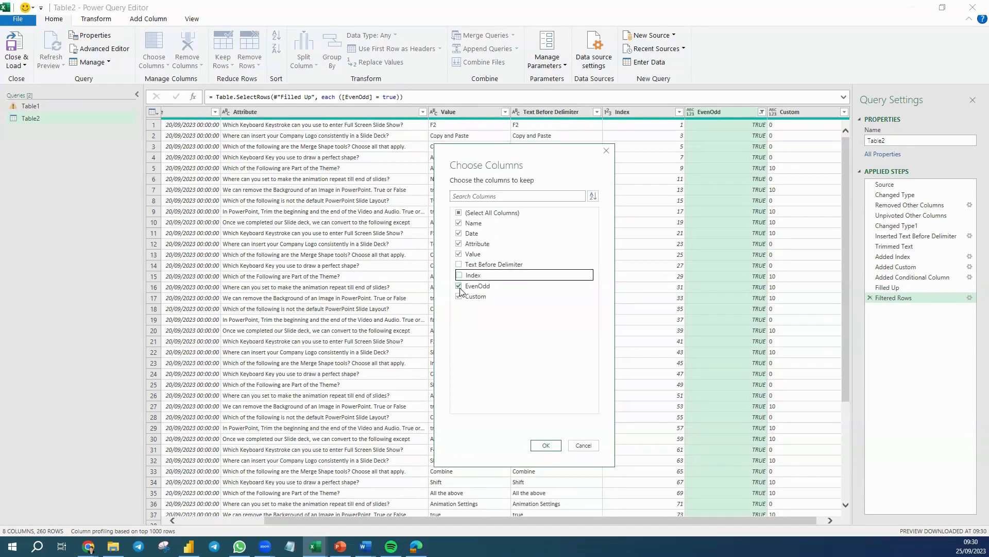
left_click(459, 285)
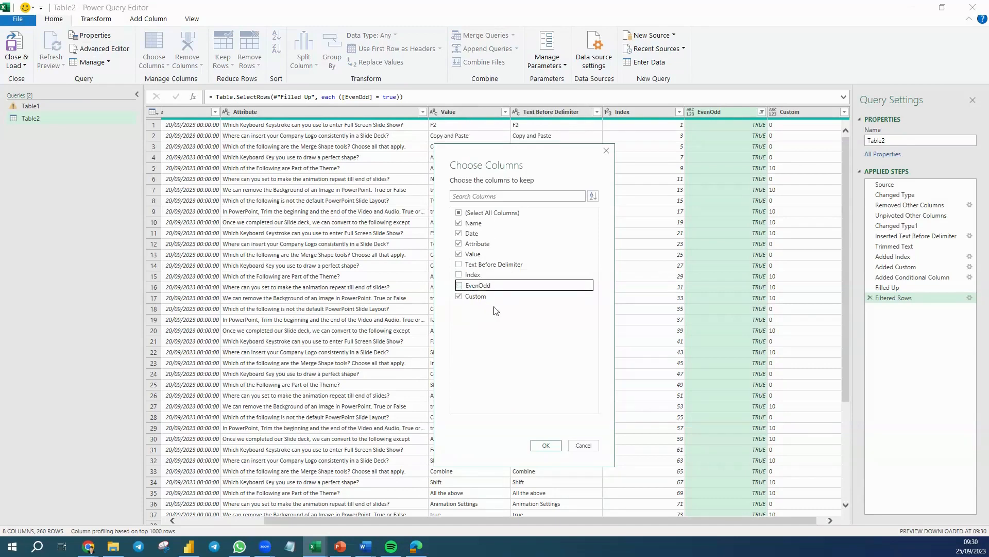
left_click(545, 447)
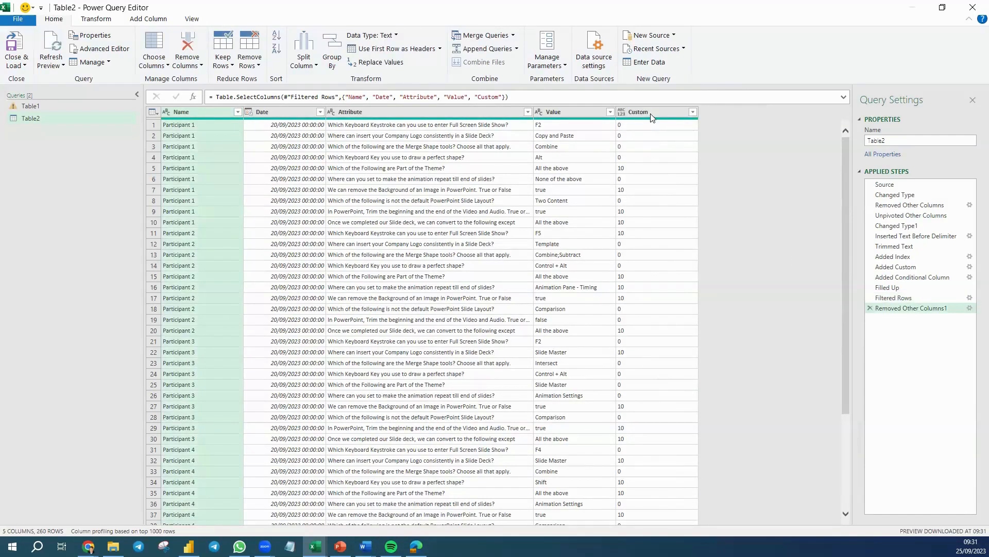
Step: Change the Custom column's data type to Whole Number and rename the Value column as Answers
left_click(621, 113)
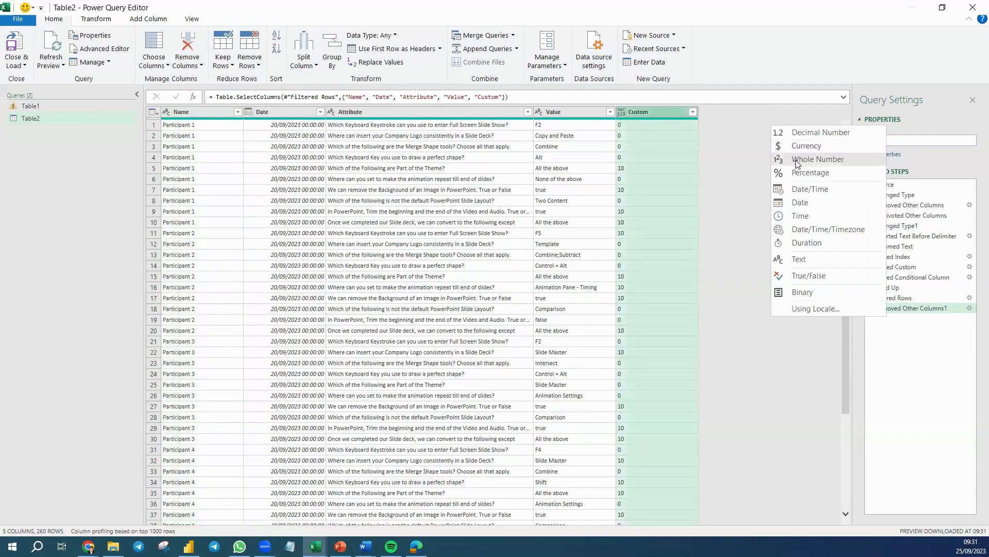
left_click(797, 163)
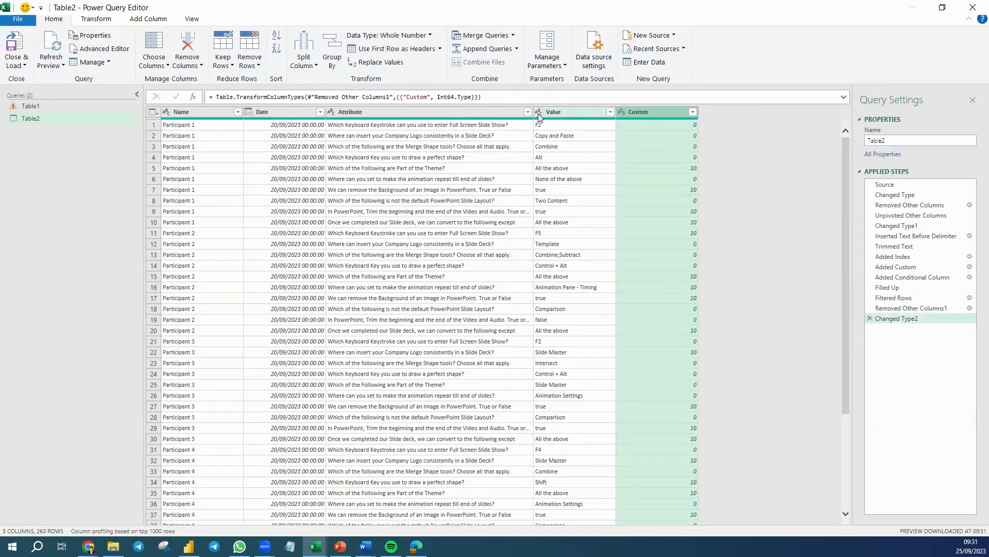
double_click(564, 112)
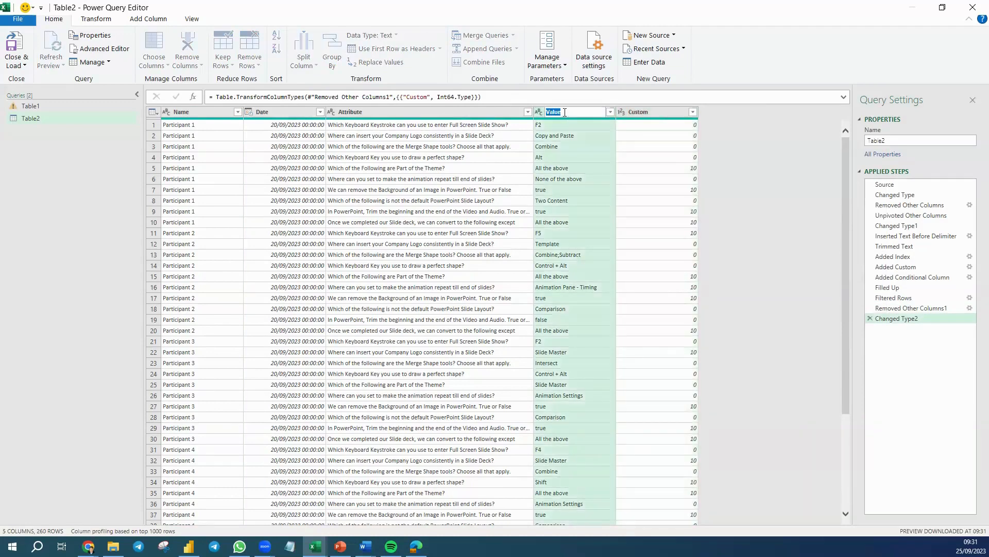
type("aN")
type("swers")
key("Return")
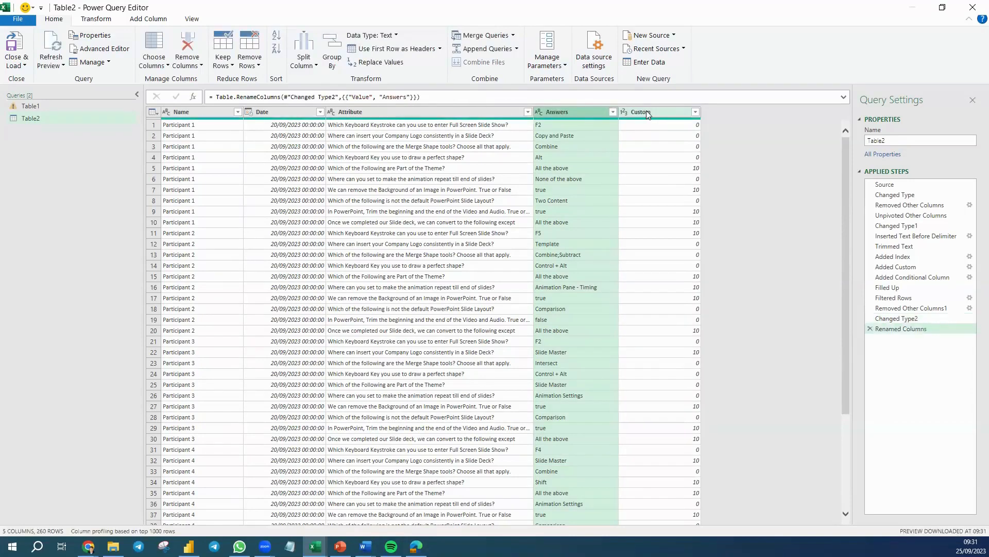
Step: Rename the Custom column as Score
double_click(646, 110)
type("Sc")
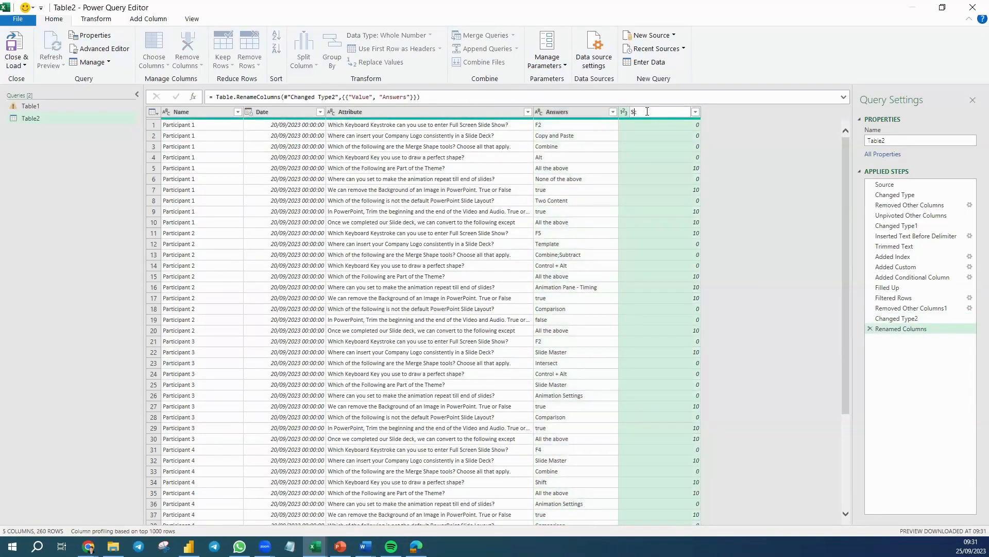
type("ore")
Step: Rename the Attribute column as Questions and change the Date column's data type to Date
double_click(361, 113)
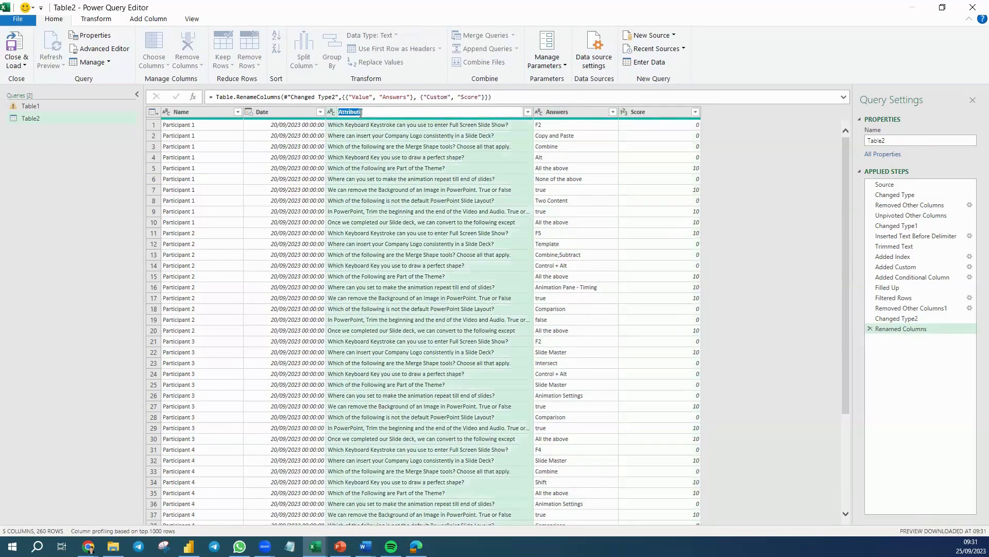
type("Questions")
key("Return")
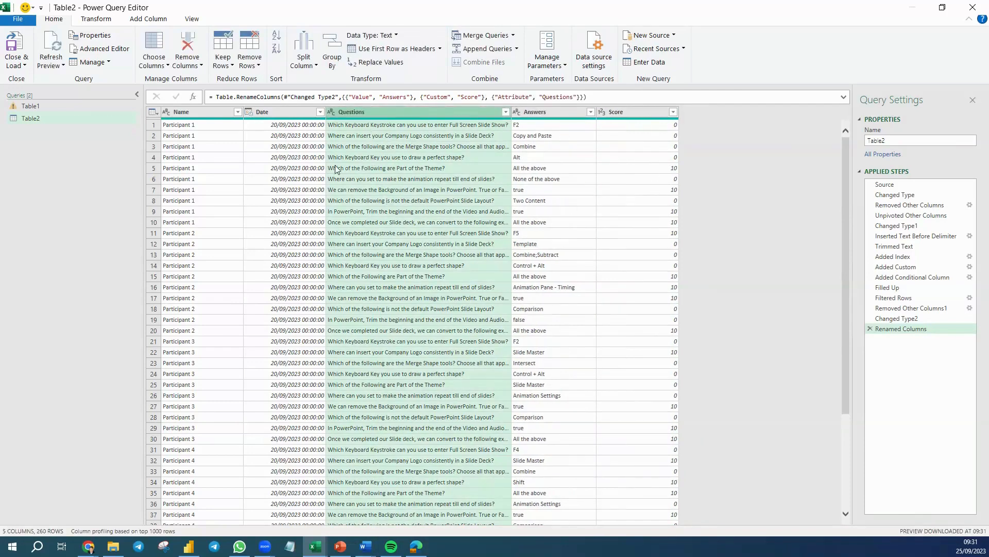
left_click(250, 115)
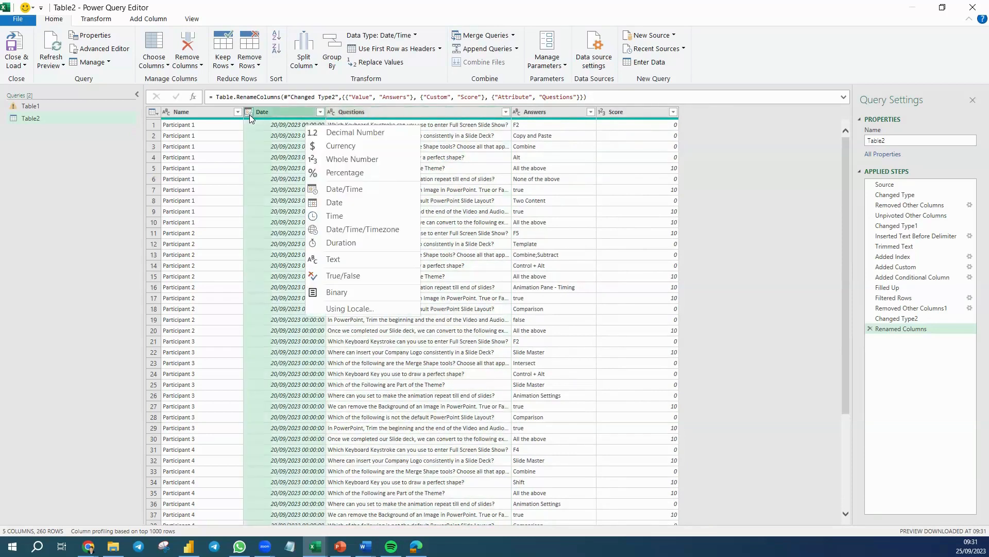
left_click(336, 203)
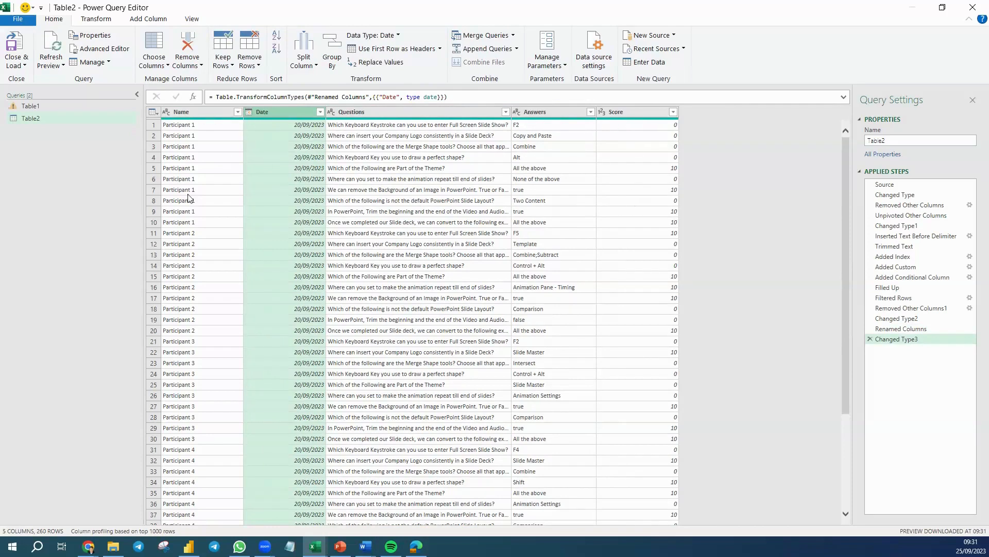
Step: Close the query editor, loading the query into the workbook, and rename the new Table2 worksheet as Compiled
left_click(17, 49)
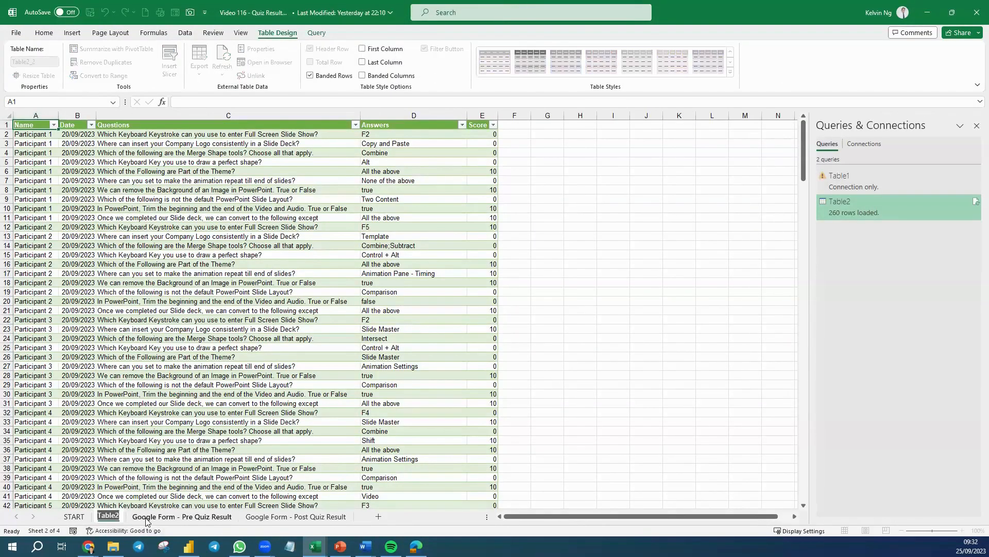
type("Compiled")
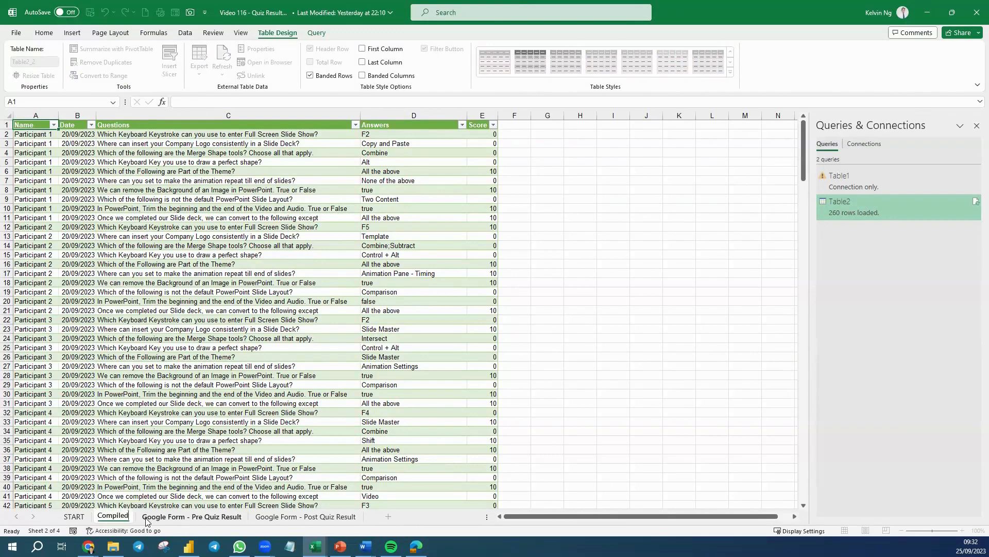
key("Return")
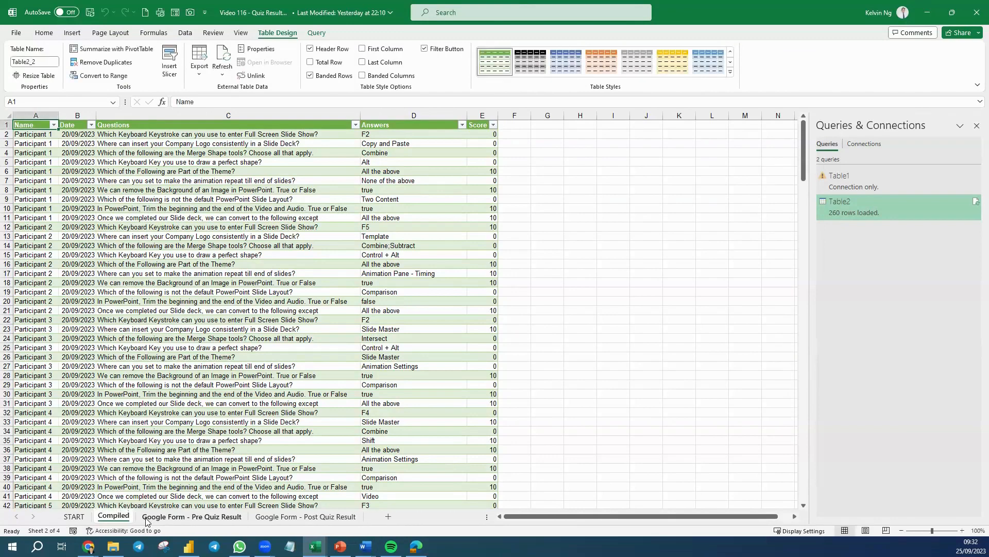
Step: Create a PivotTable from the loaded quiz table on the existing Compiled worksheet at cell H3
left_click(239, 283)
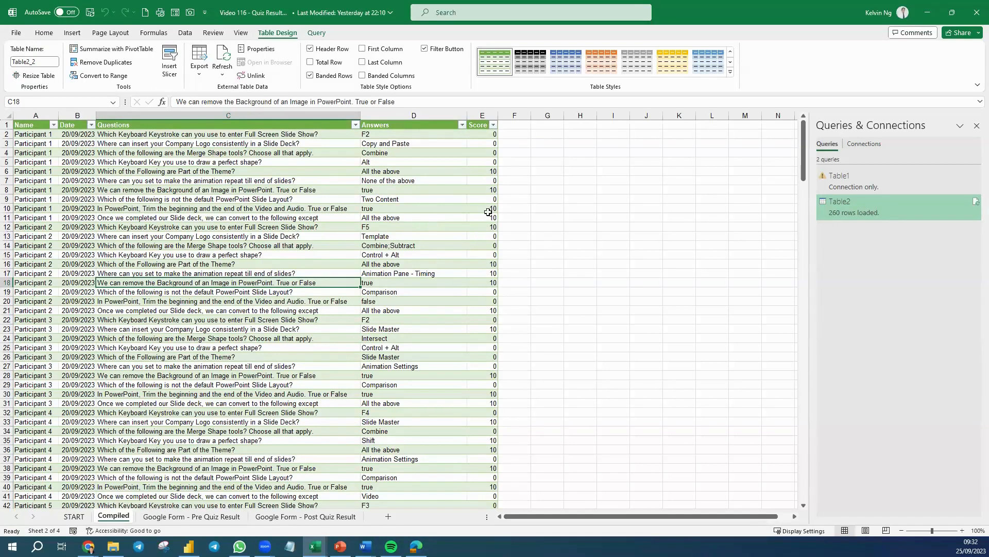
left_click(256, 207)
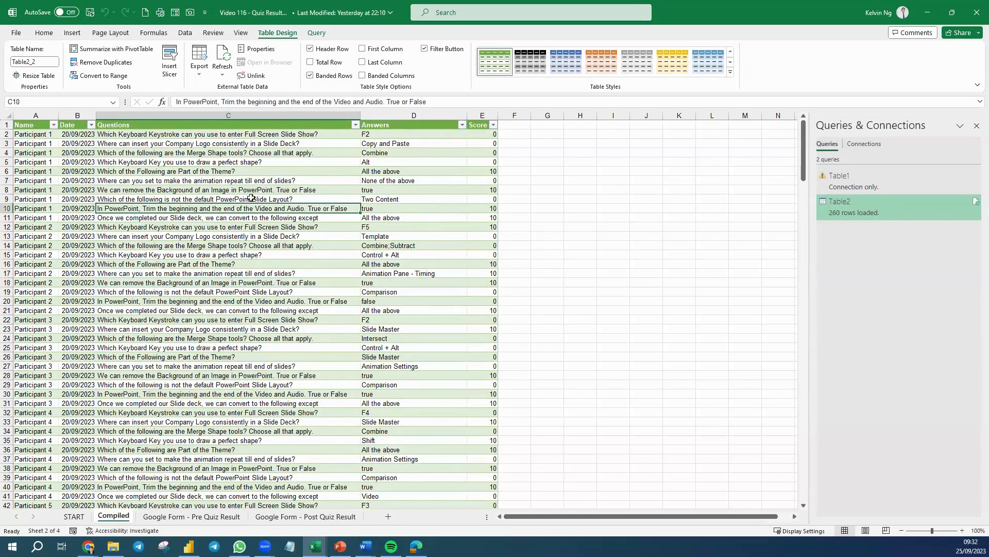
left_click(111, 53)
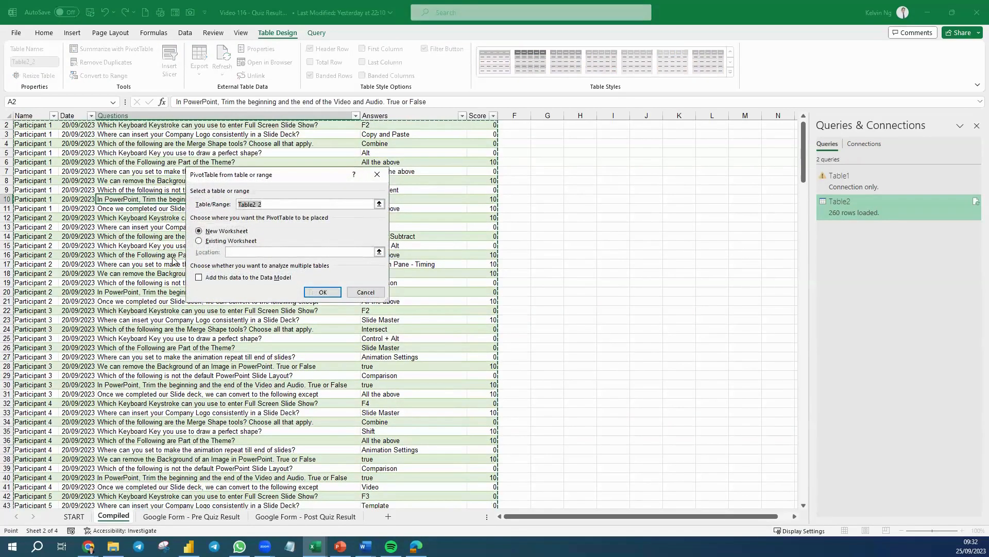
left_click(212, 244)
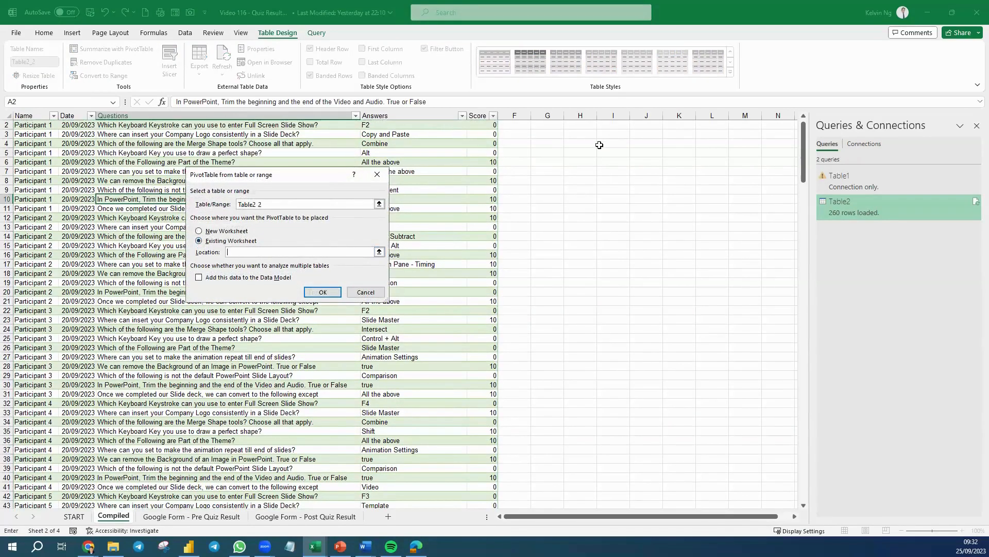
scroll(597, 148, "up", 1)
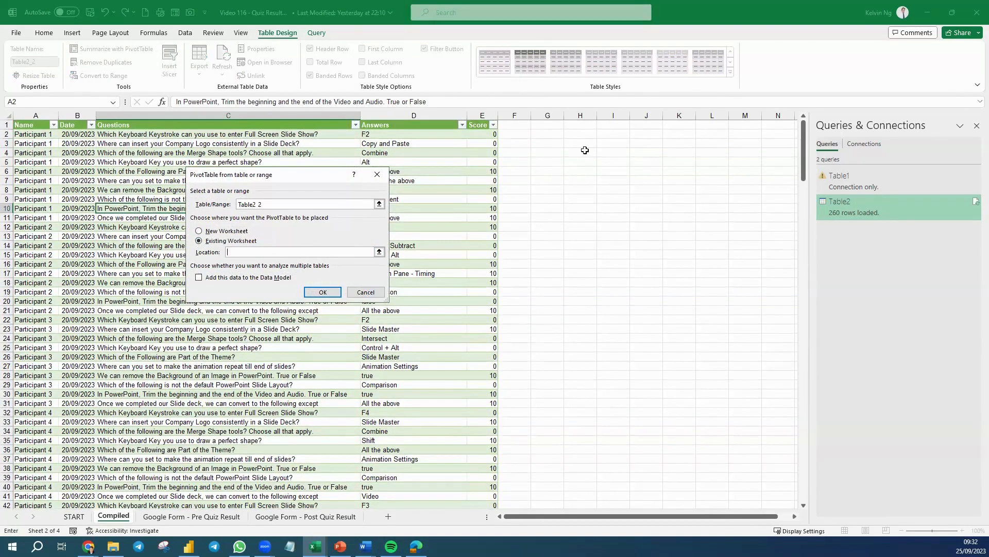
left_click(583, 143)
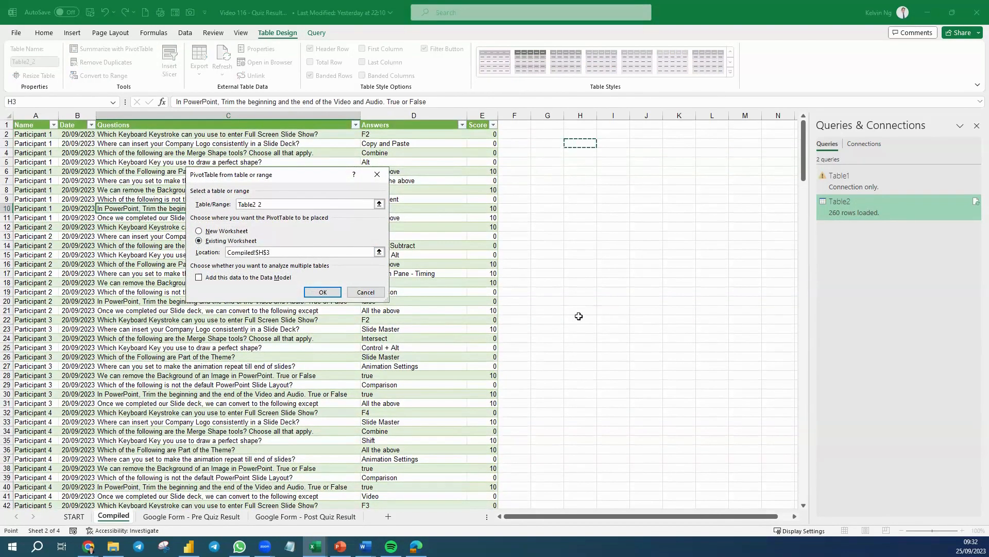
left_click(327, 293)
Step: Lay out the PivotTable with Name as rows, Date as columns and the sum of Score as values
left_click_drag(598, 104, 412, 96)
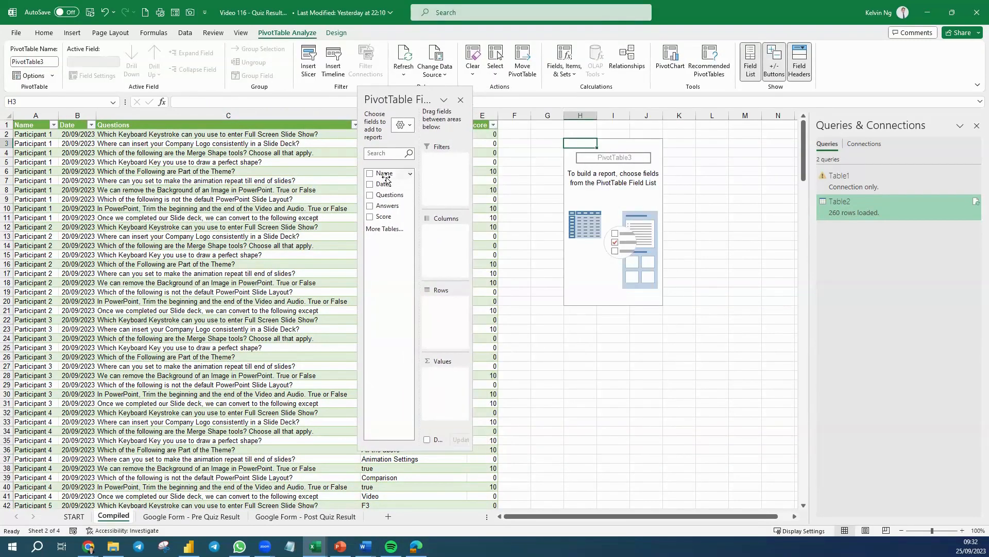
left_click_drag(386, 176, 448, 308)
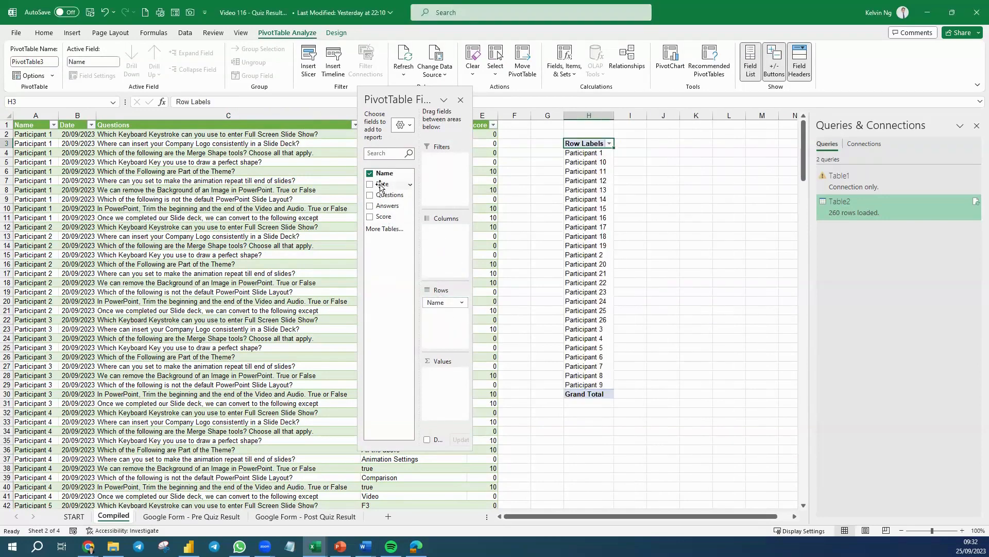
left_click_drag(382, 187, 424, 244)
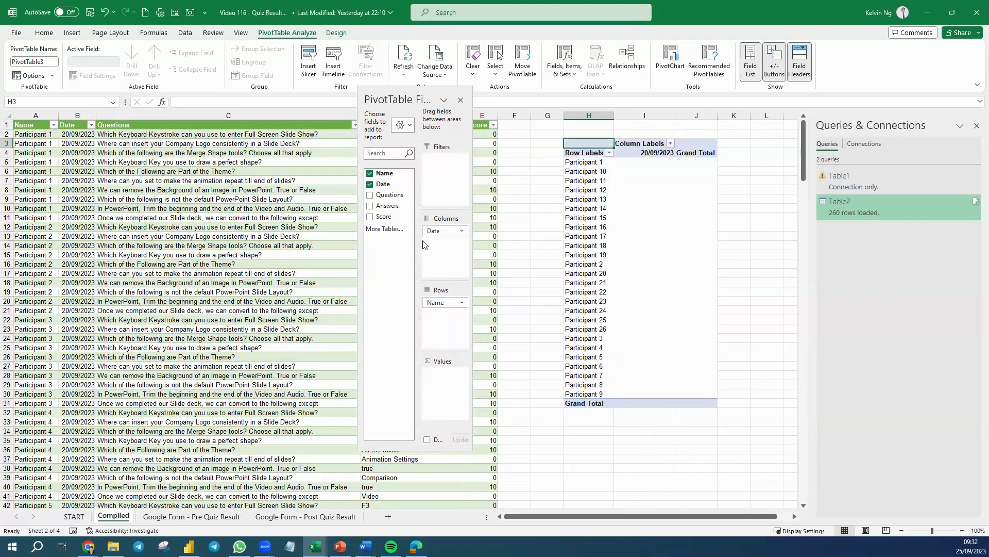
left_click_drag(382, 216, 448, 375)
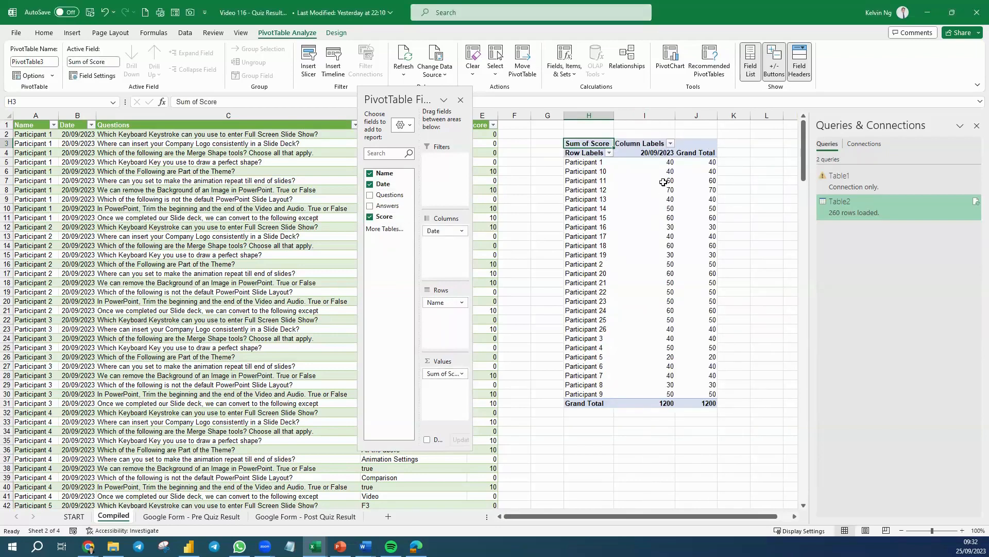
Step: Remove the PivotTable's Grand Total column and relabel its date heading as "20/09/2023 Pretest"
right_click(696, 154)
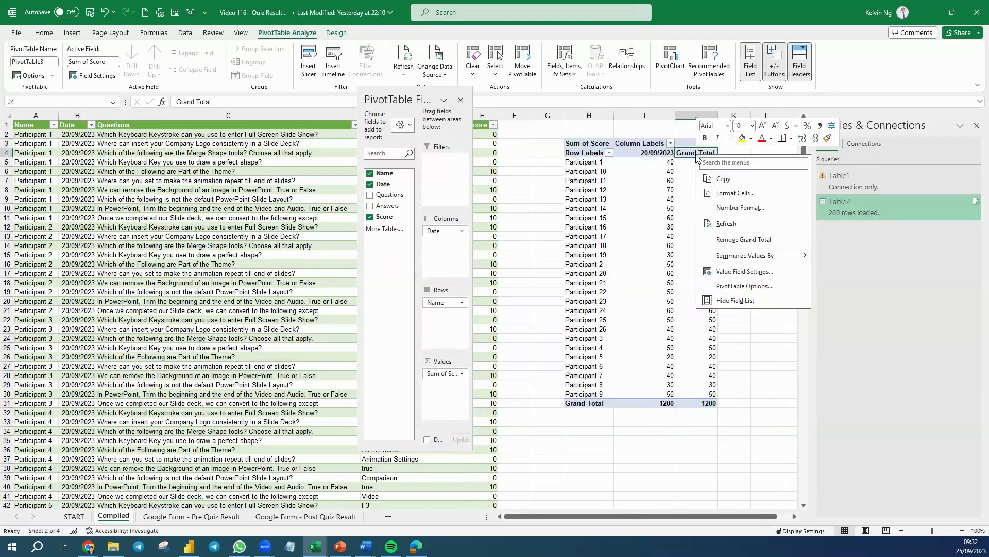
left_click(748, 240)
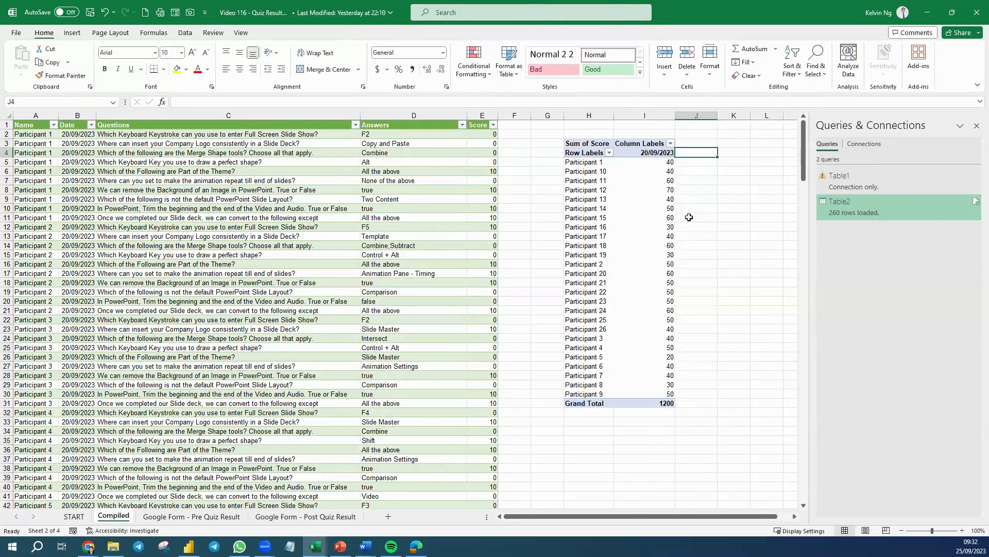
left_click(632, 152)
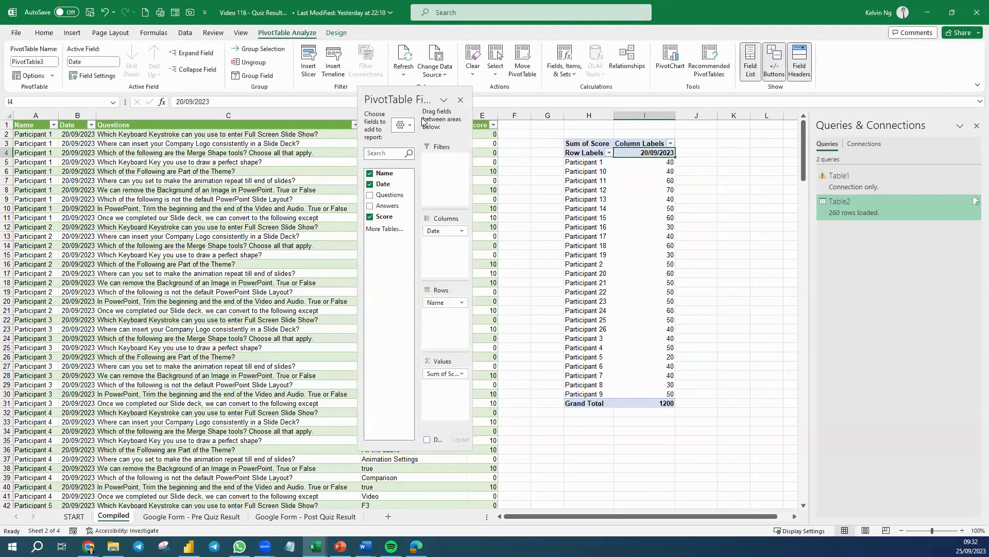
left_click(220, 103)
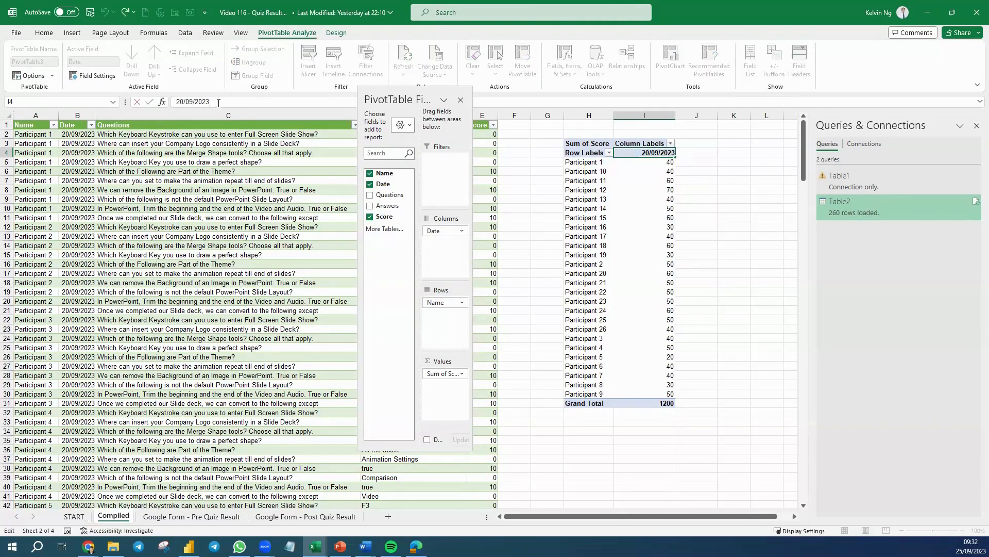
type("(")
key("BackSpace")
key("BackSpace")
key("BackSpace")
key("BackSpace")
key("BackSpace")
key("BackSpace")
key("BackSpace")
key("BackSpace")
key("BackSpace")
key("BackSpace")
key("BackSpace")
key("BackSpace")
type("Pretest")
key("Return")
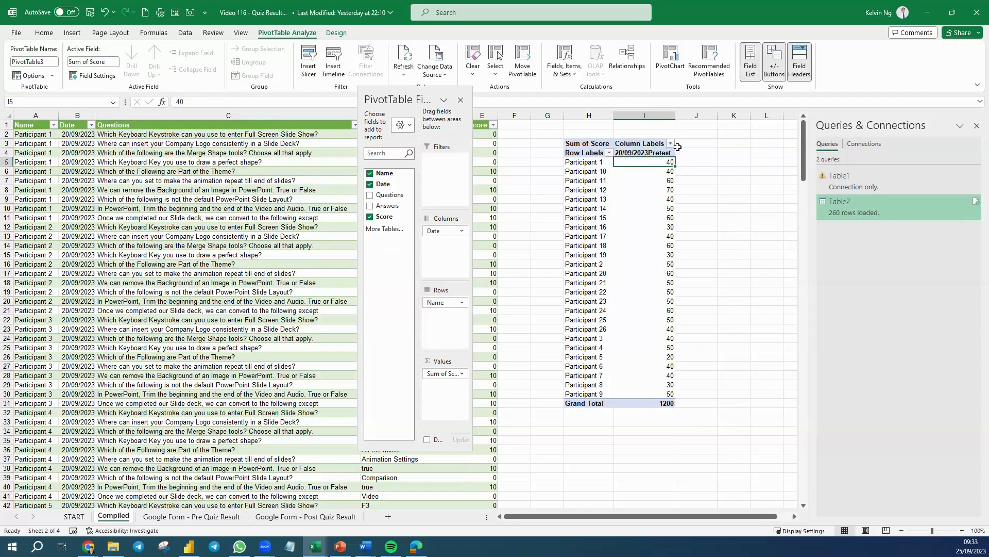
left_click(650, 153)
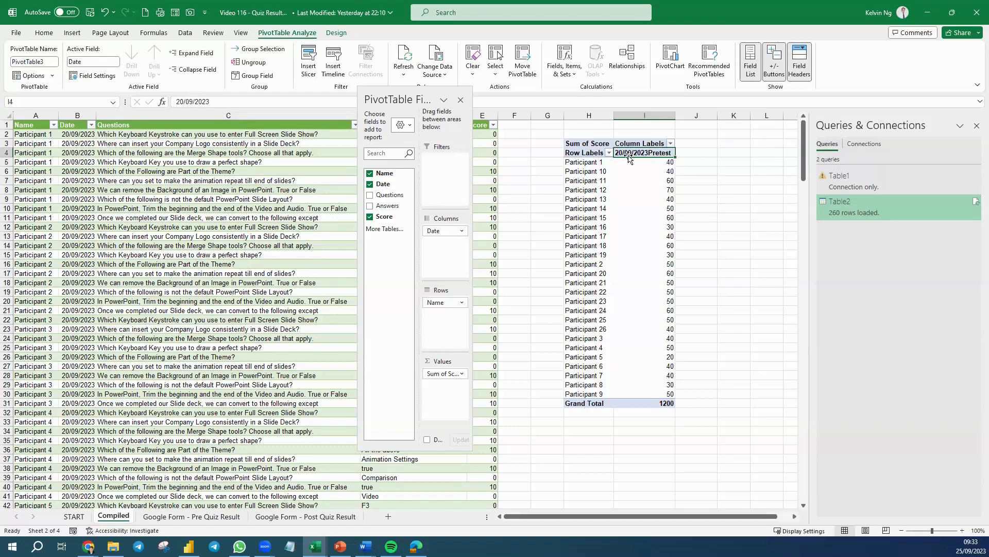
left_click(218, 102)
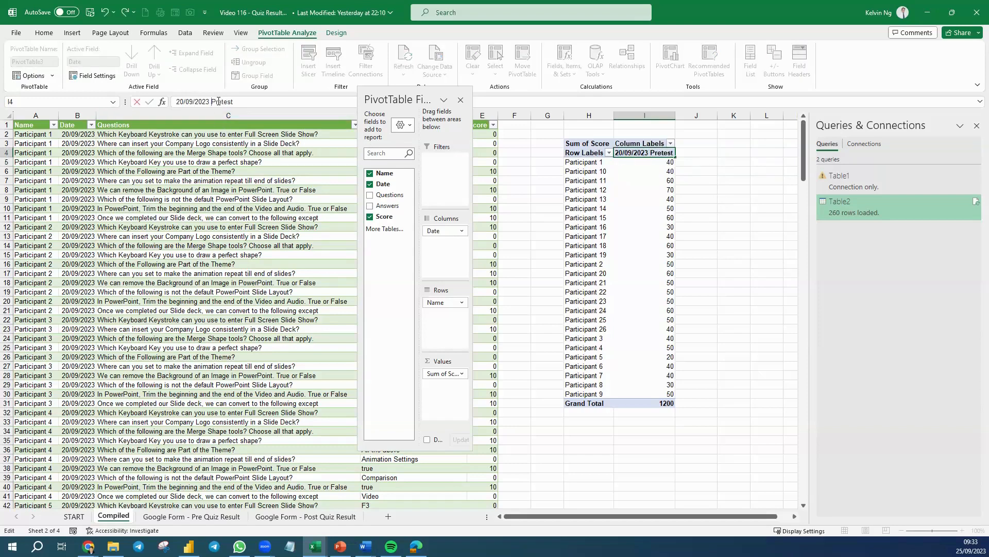
key("Return")
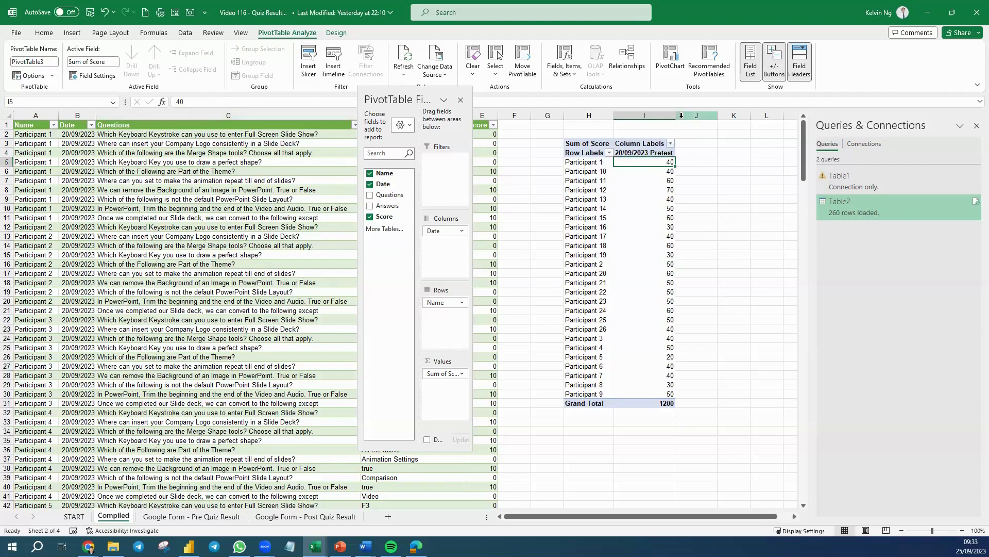
Step: Widen column I slightly and centre the PivotTable scores in I5:I31
left_click_drag(692, 119, 690, 119)
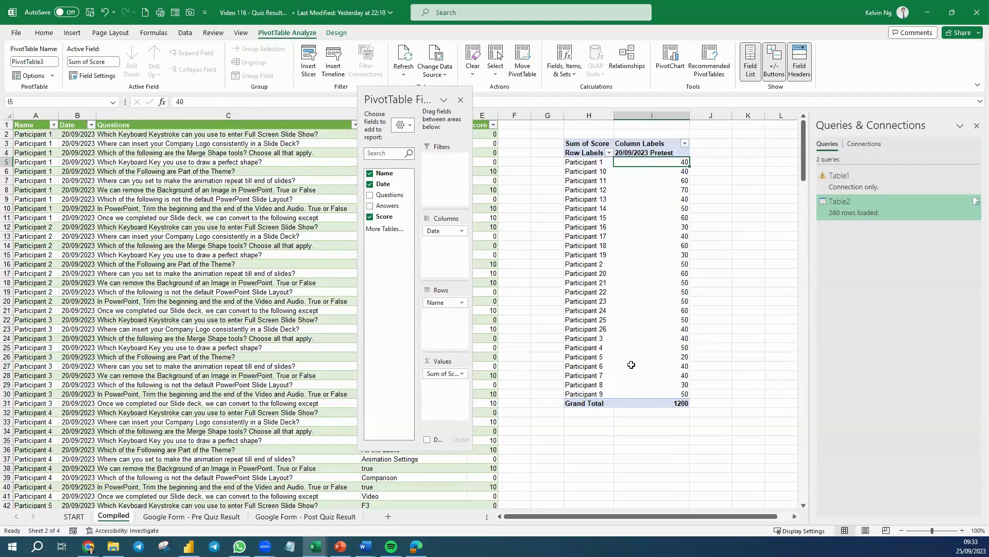
left_click_drag(650, 162, 651, 400)
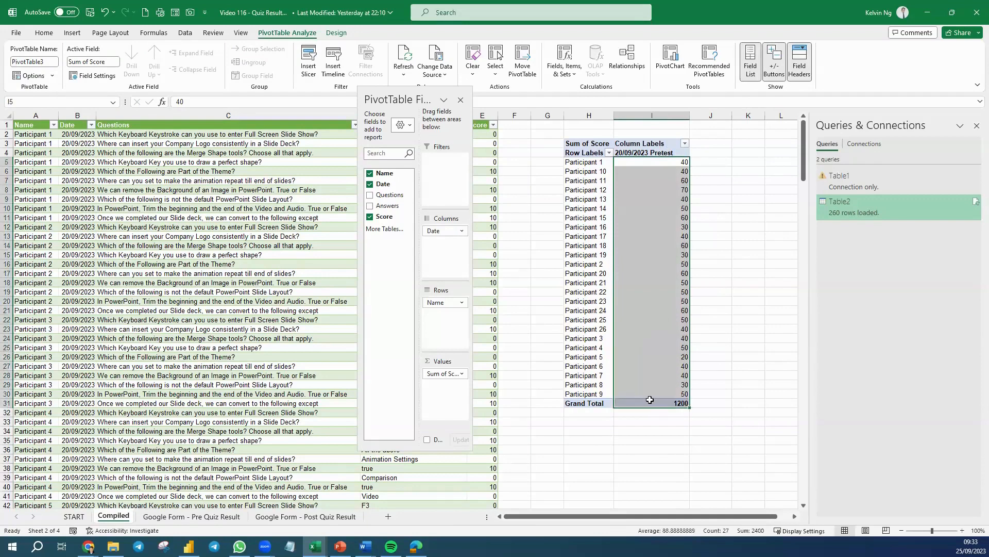
left_click(44, 33)
left_click(239, 69)
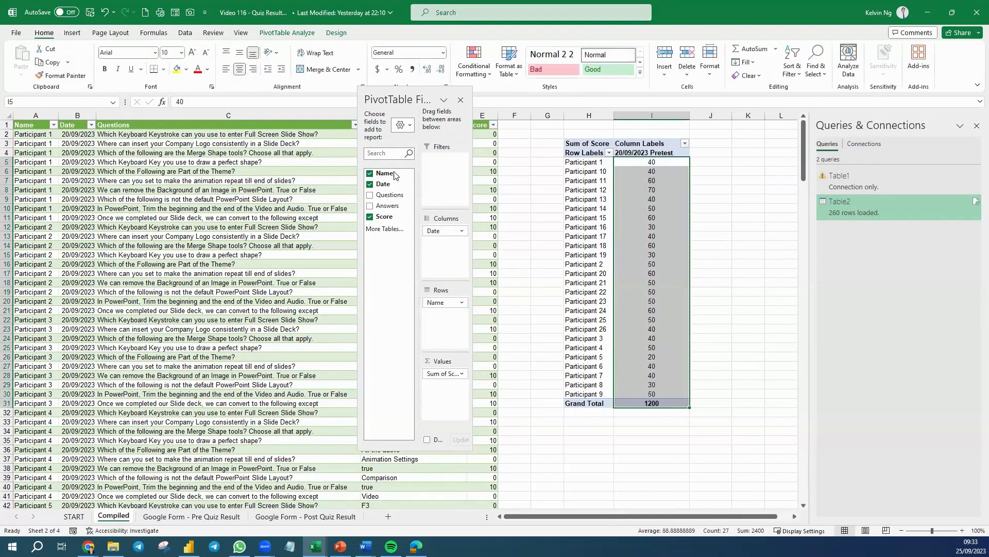
Step: Remove the Grand Total row from the PivotTable
left_click(585, 407)
right_click(585, 406)
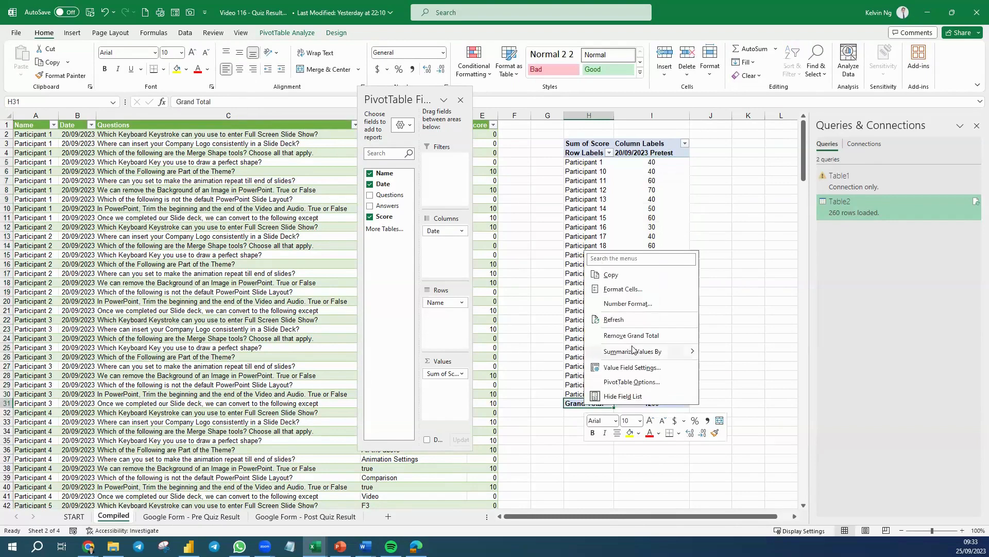
left_click(635, 343)
left_click(639, 327)
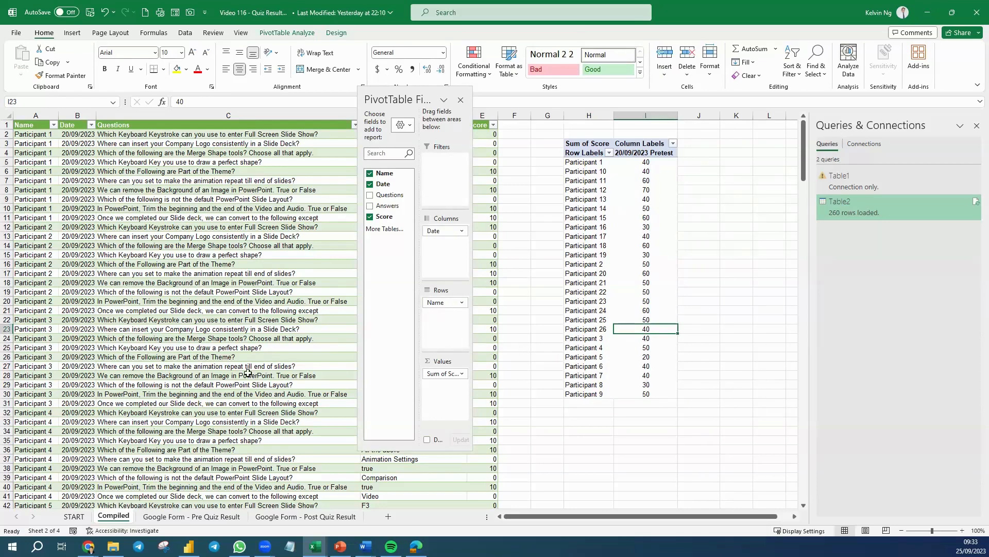
Step: Switch to the Google Form - Post Quiz Result worksheet
left_click(286, 517)
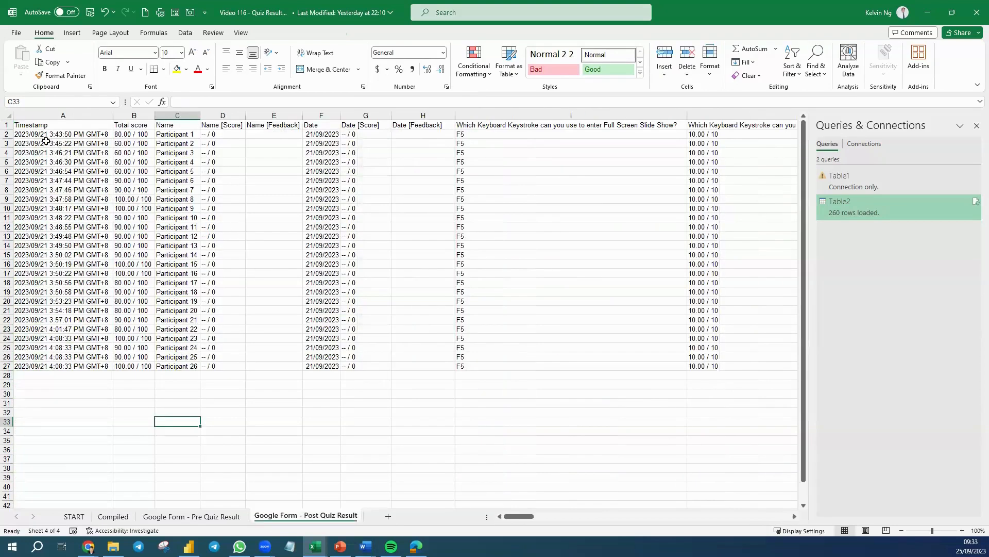
left_click(28, 134)
key("shift+Right")
key("shift+Right")
key("shift+Right")
key("shift+Right")
key("shift+Right")
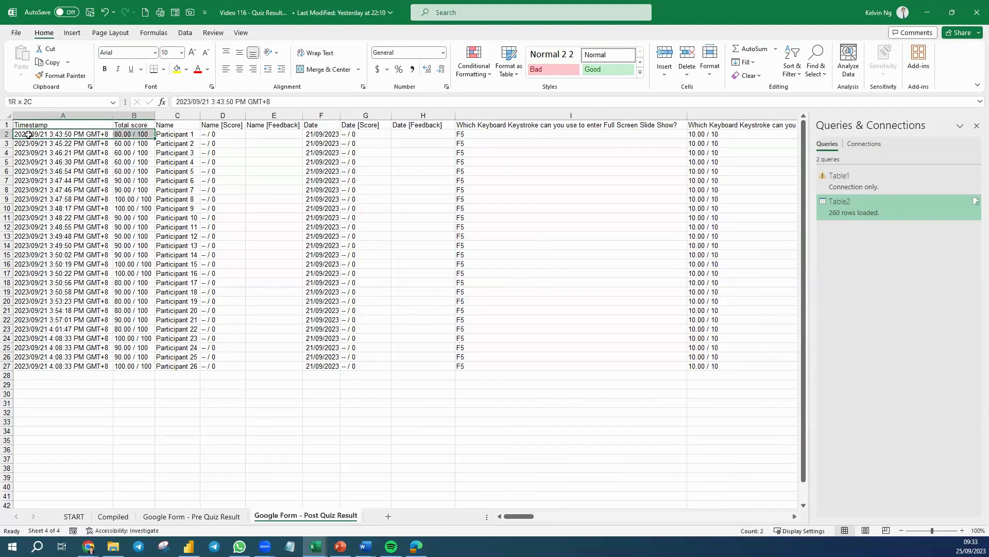
key("shift+Right")
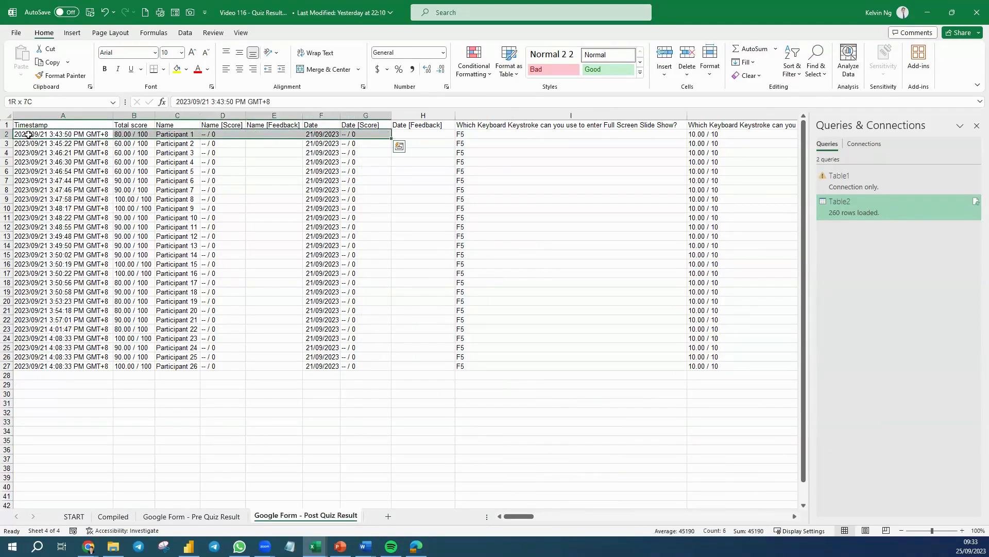
key("ctrl+q")
key("Right")
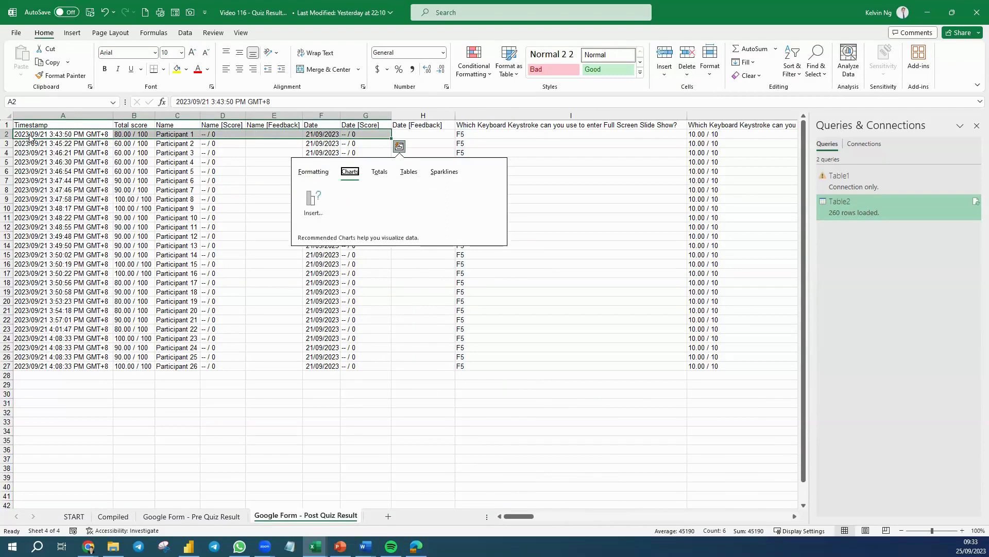
Step: Copy the post-quiz responses in A2:AL27 and paste them below the pre-quiz table, starting at A28 of the Google Form - Pre Quiz Result worksheet
left_click_drag(21, 134, 743, 329)
left_click_drag(852, 353, 453, 367)
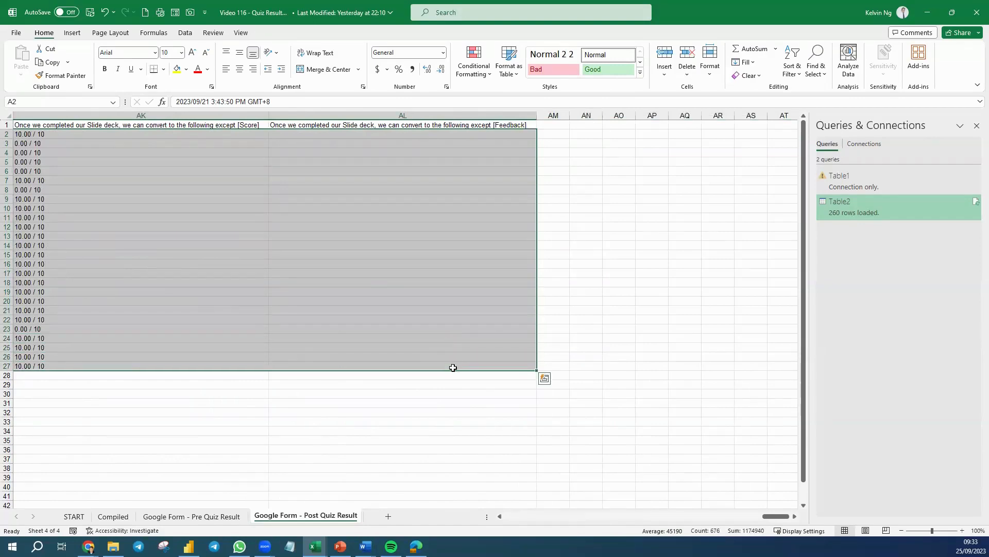
key("ctrl+c")
left_click(191, 516)
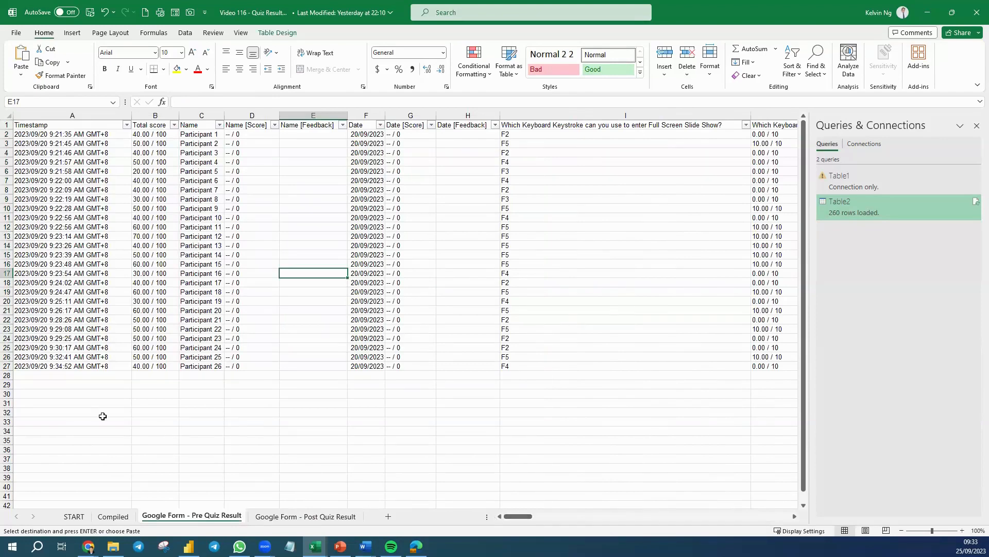
left_click(27, 375)
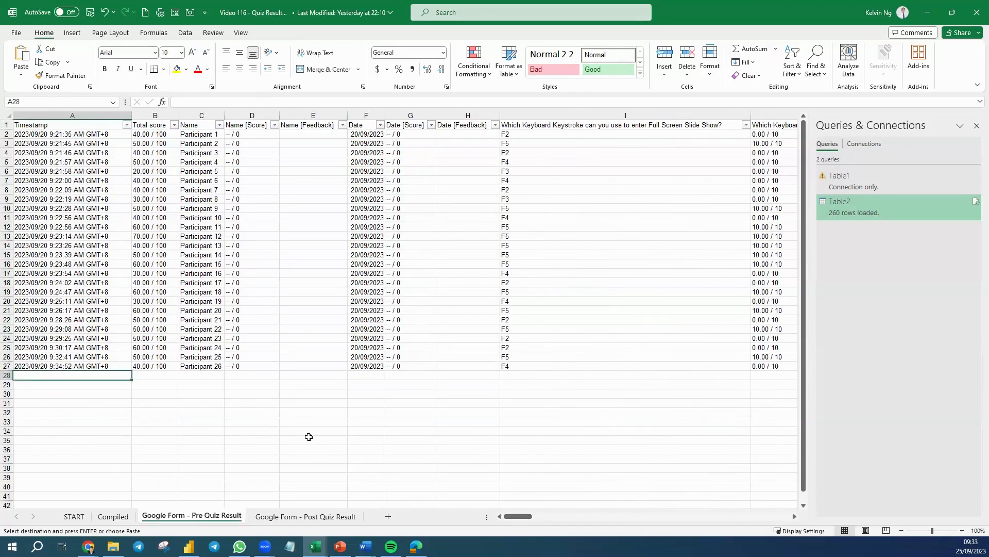
key("ctrl+v")
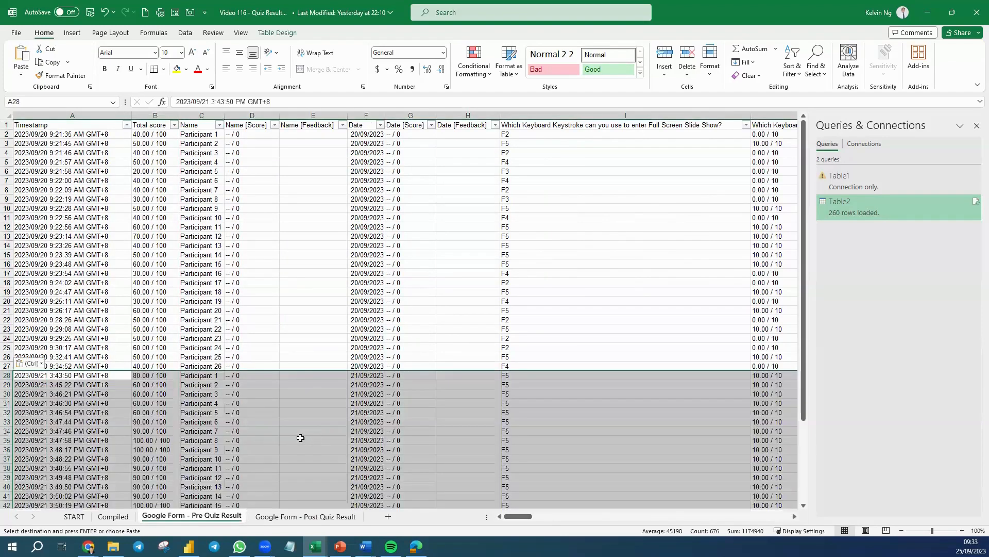
left_click(70, 394)
left_click(235, 384)
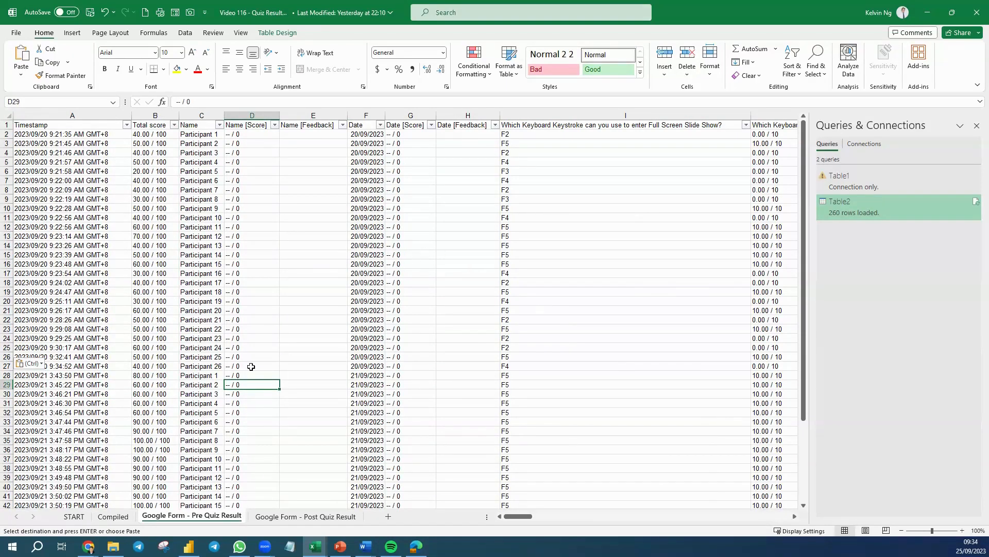
Step: Refresh the loaded query table on the Compiled worksheet and refresh the PivotTable beside it
left_click(114, 516)
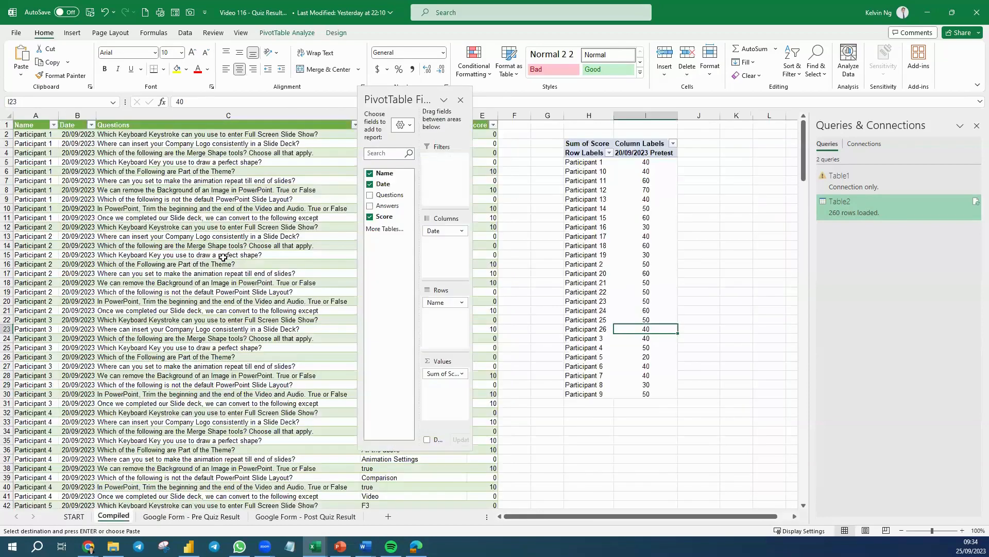
right_click(222, 254)
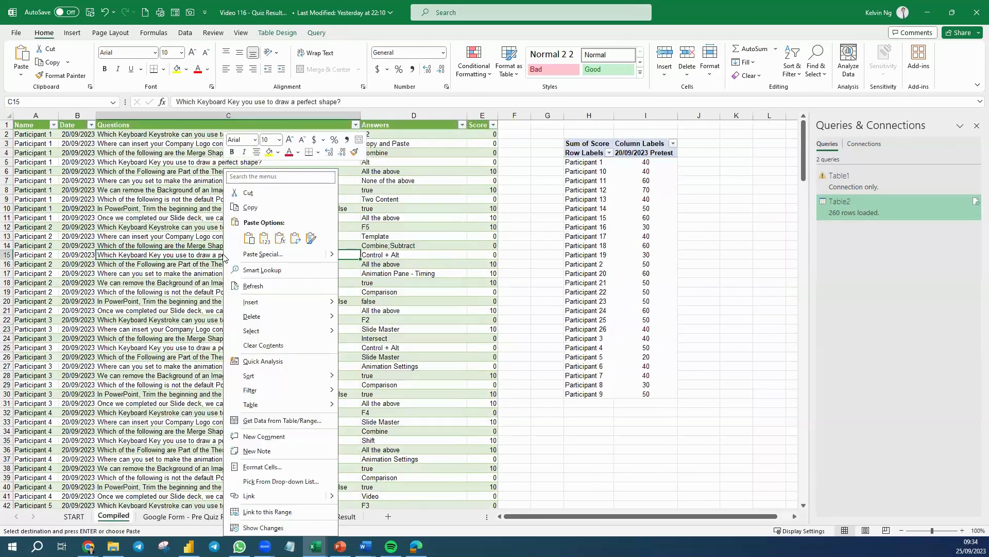
left_click(264, 285)
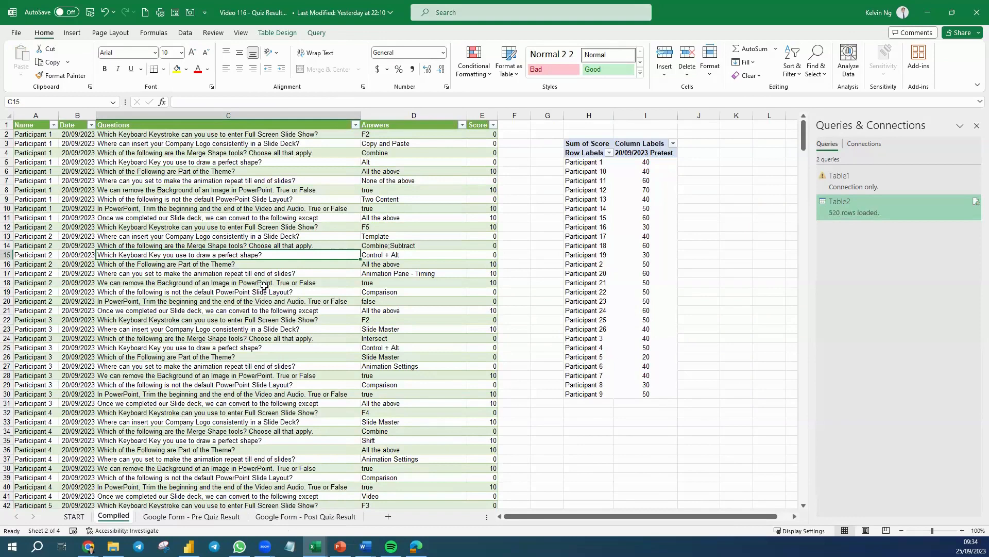
left_click(593, 209)
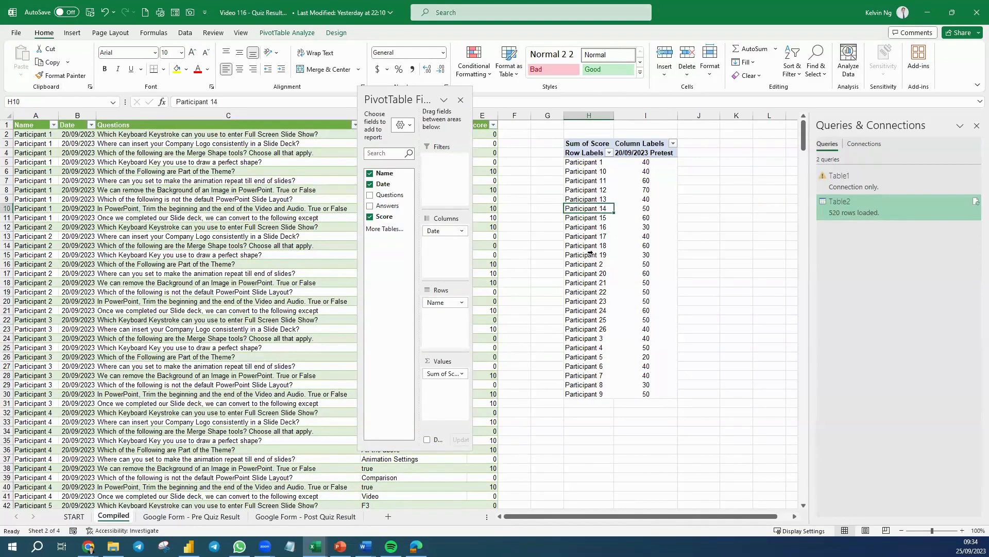
right_click(583, 210)
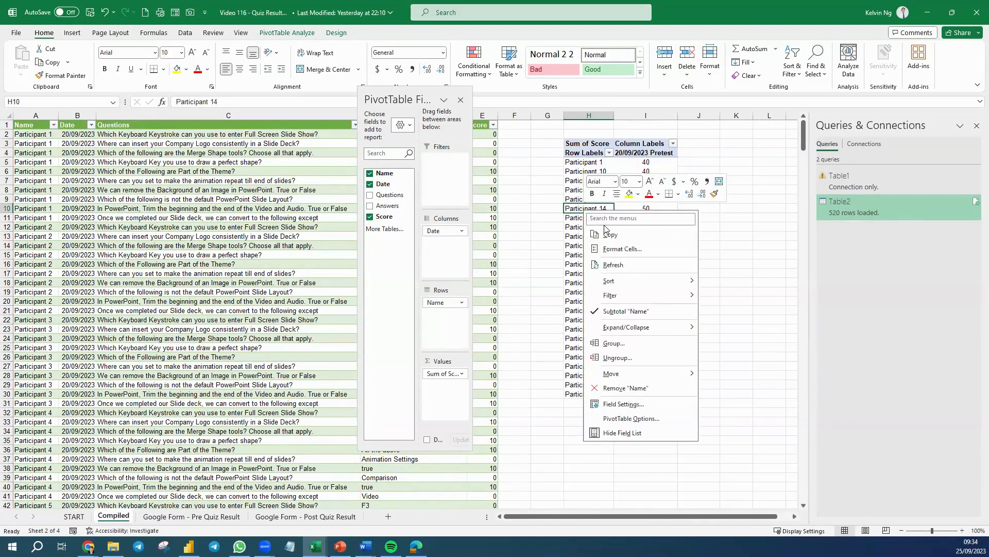
left_click(637, 260)
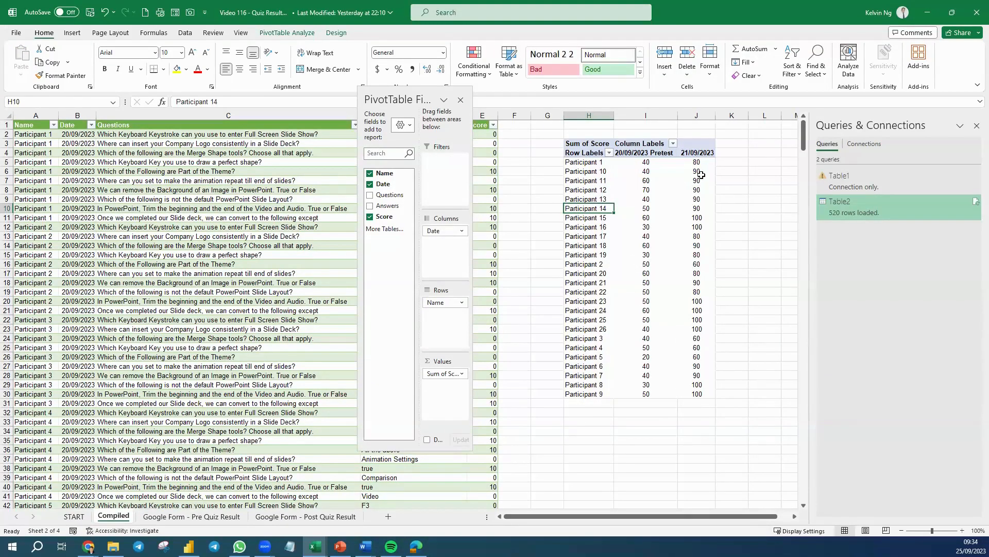
Step: Relabel the second date heading of the PivotTable as "21/09/2023 PostTest" and autofit columns I and J
left_click(695, 153)
left_click(261, 101)
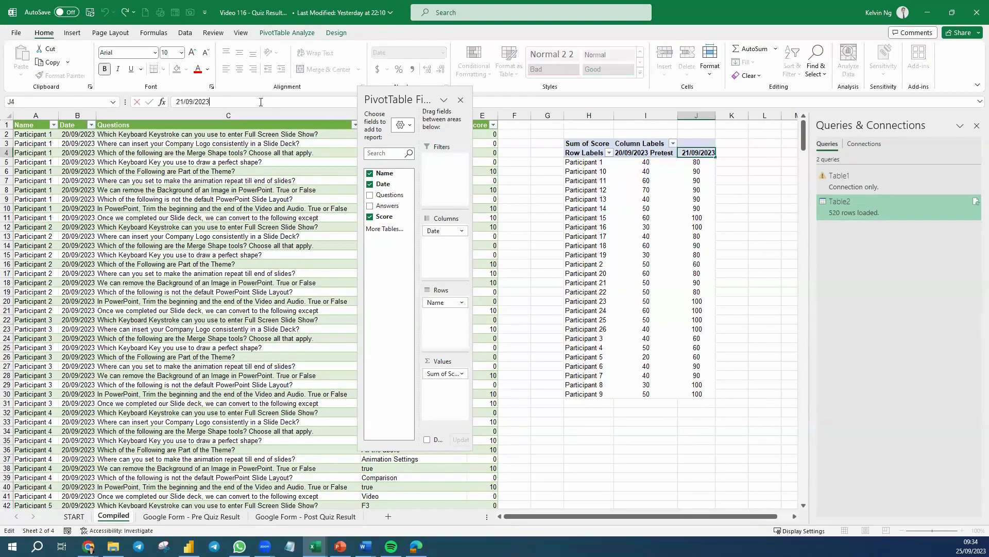
type("PostTest")
key("Return")
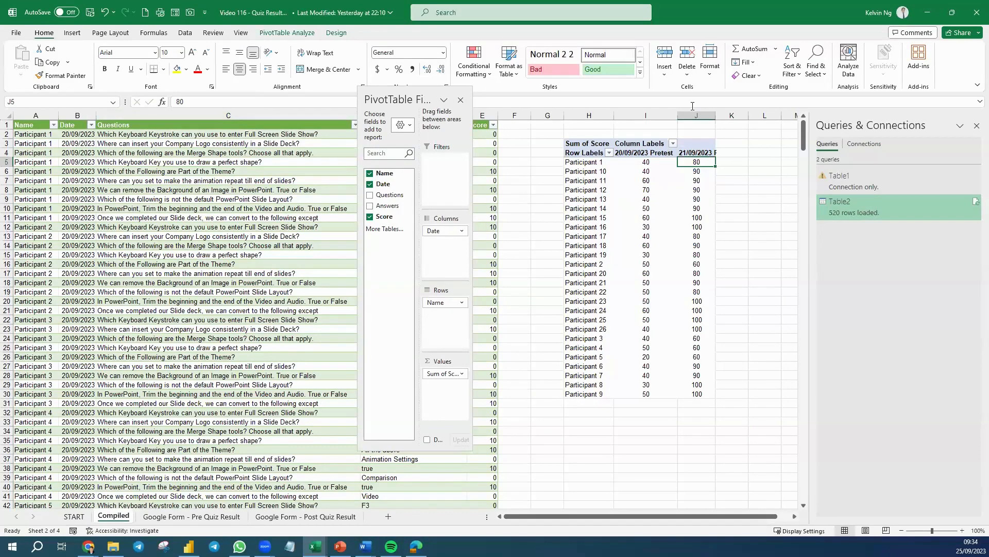
left_click_drag(664, 115, 679, 115)
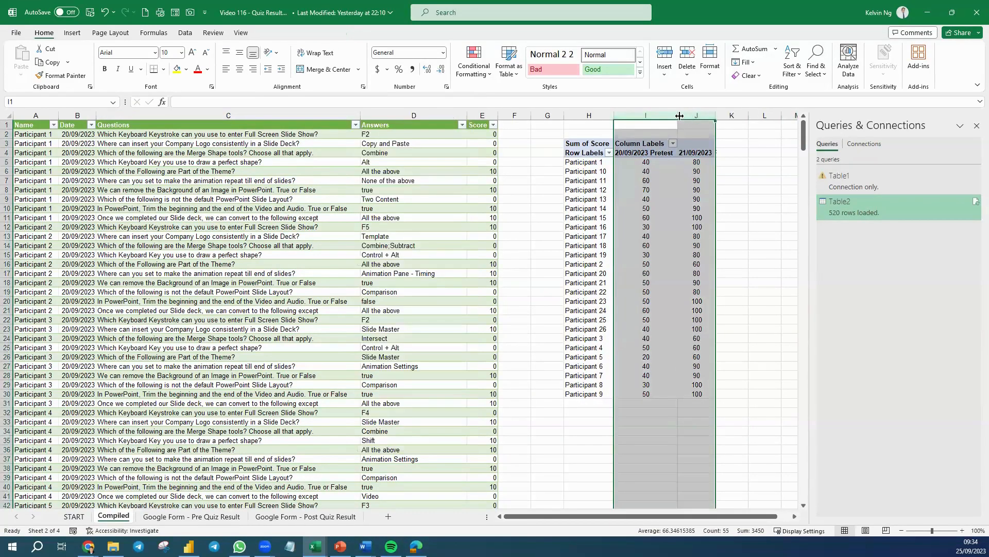
double_click(679, 116)
left_click(705, 206)
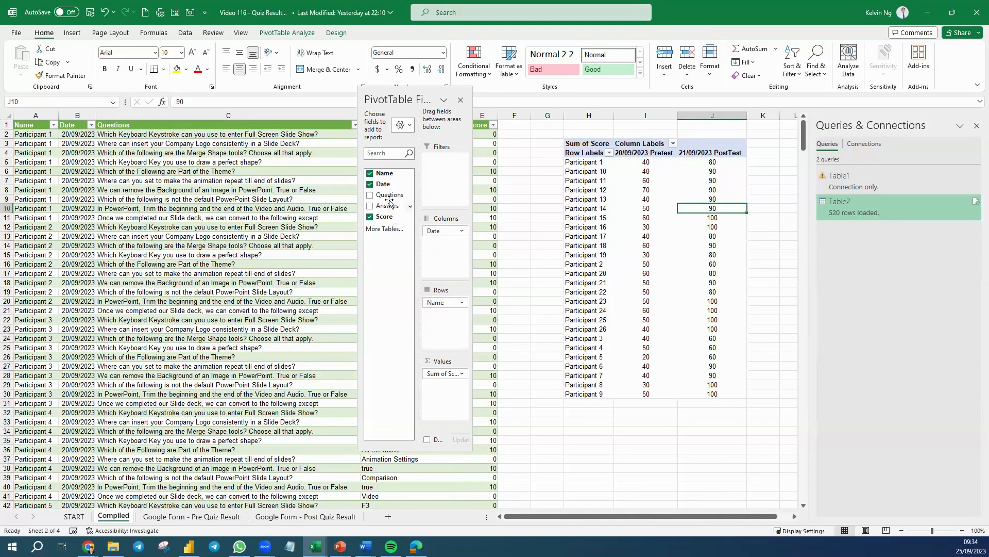
Step: Add Questions below Name in the PivotTable rows and close the Queries & Connections pane
left_click_drag(389, 197, 454, 311)
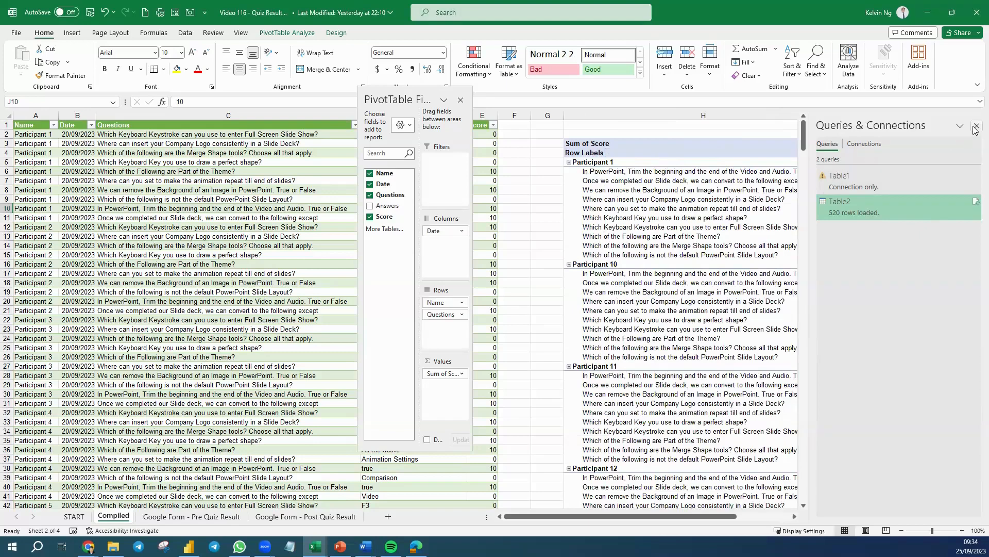
left_click(977, 126)
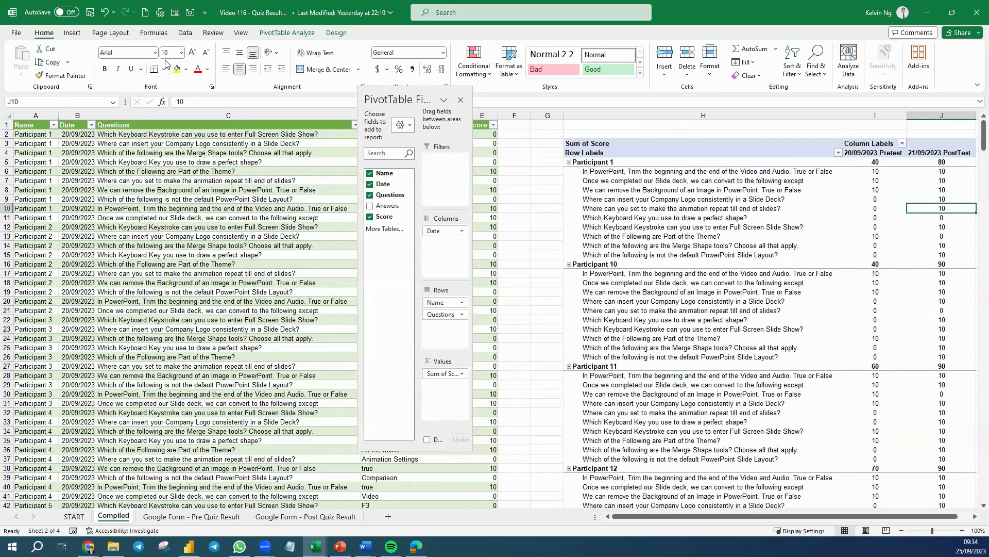
Step: Show all PivotTable subtotals at the bottom of each group and return to the START worksheet
left_click(341, 34)
left_click(27, 76)
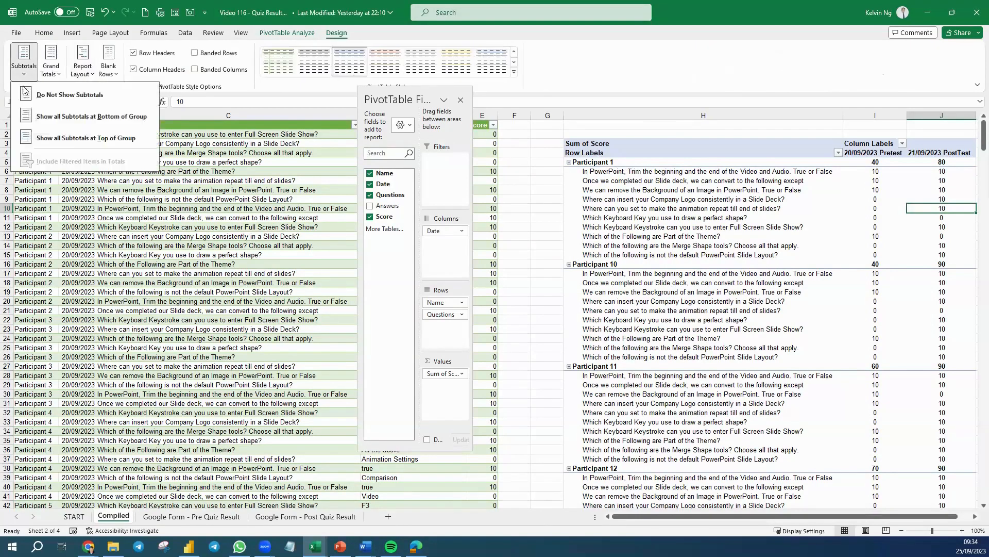
left_click(33, 118)
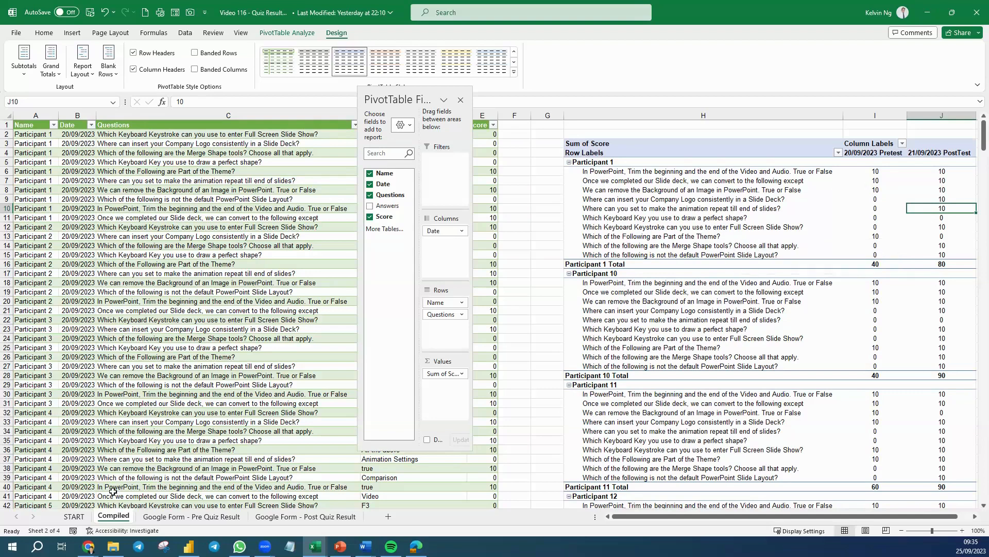
left_click(73, 516)
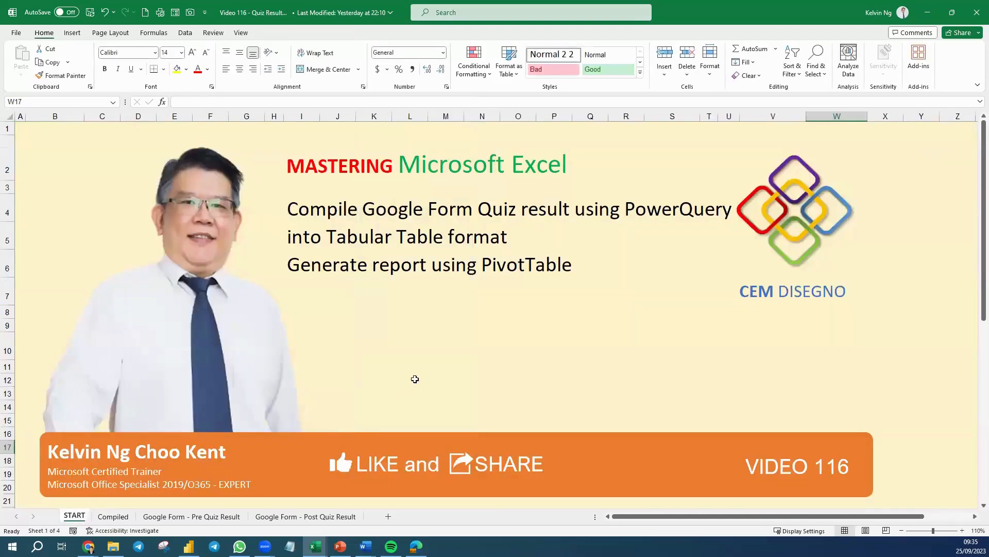